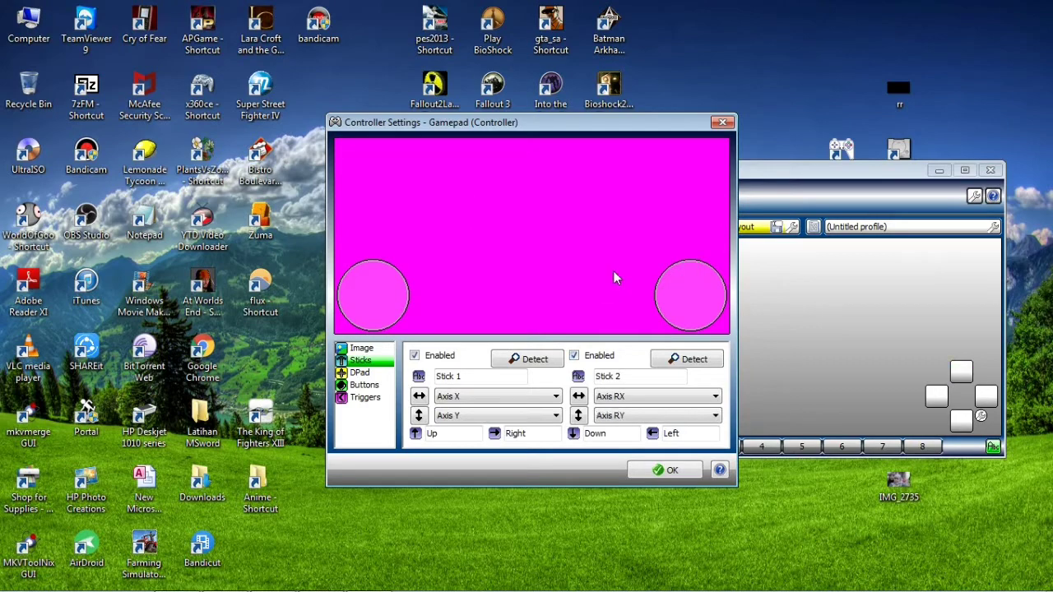
Enable the D-pad, place it beside Stick 1, and move Stick 2 inward to free space at its outer side
drag(562, 123, 418, 139)
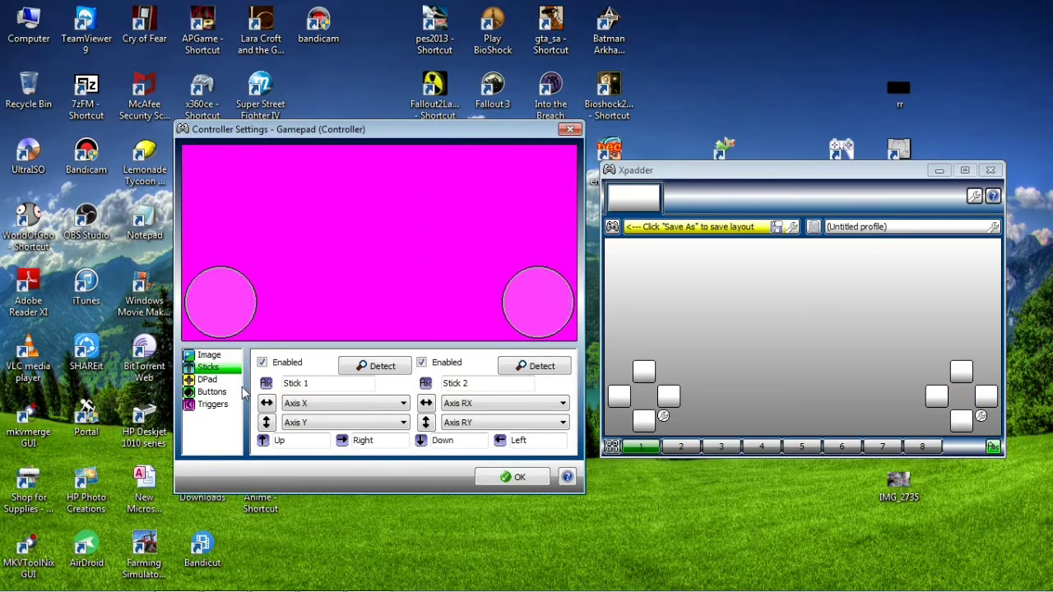
click(214, 380)
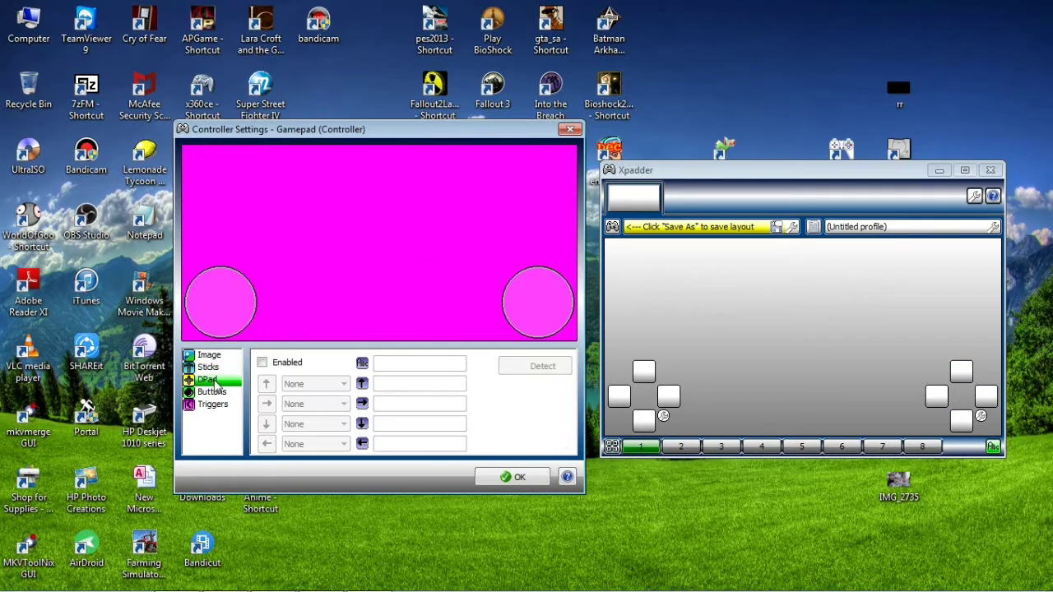
click(262, 363)
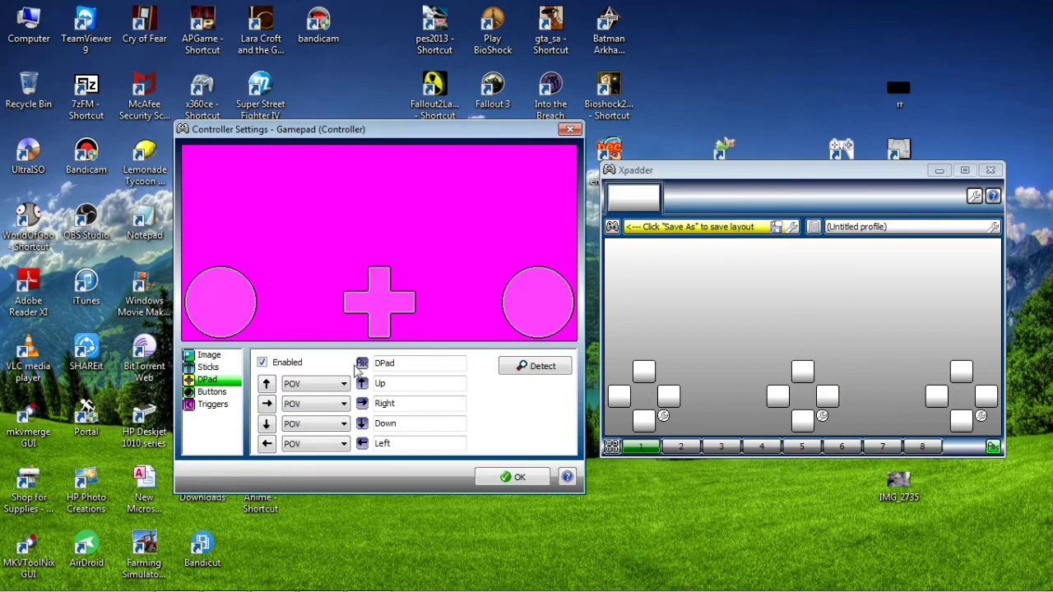
drag(387, 319, 314, 301)
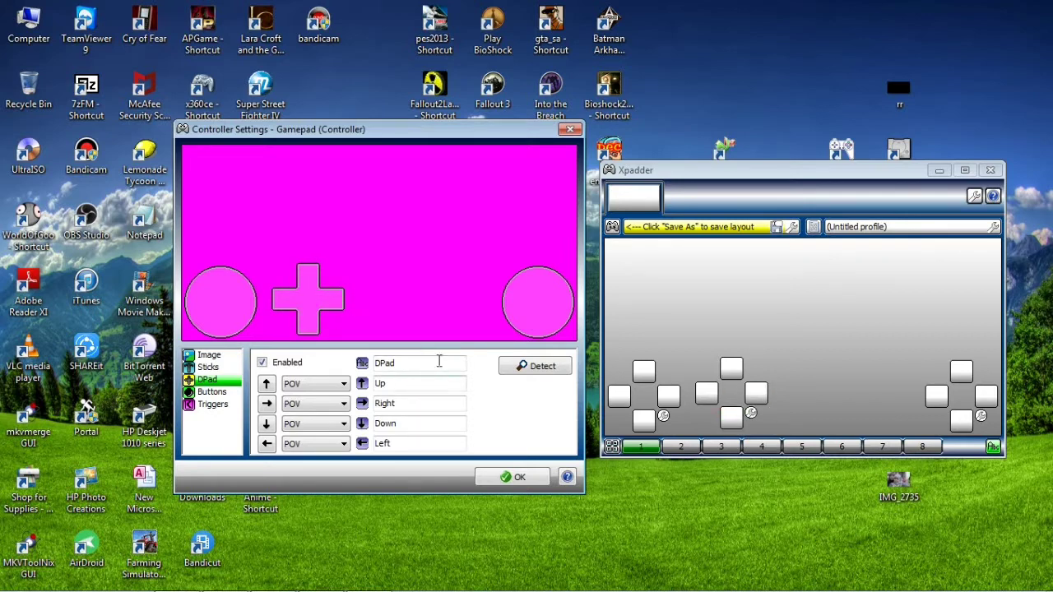
click(221, 395)
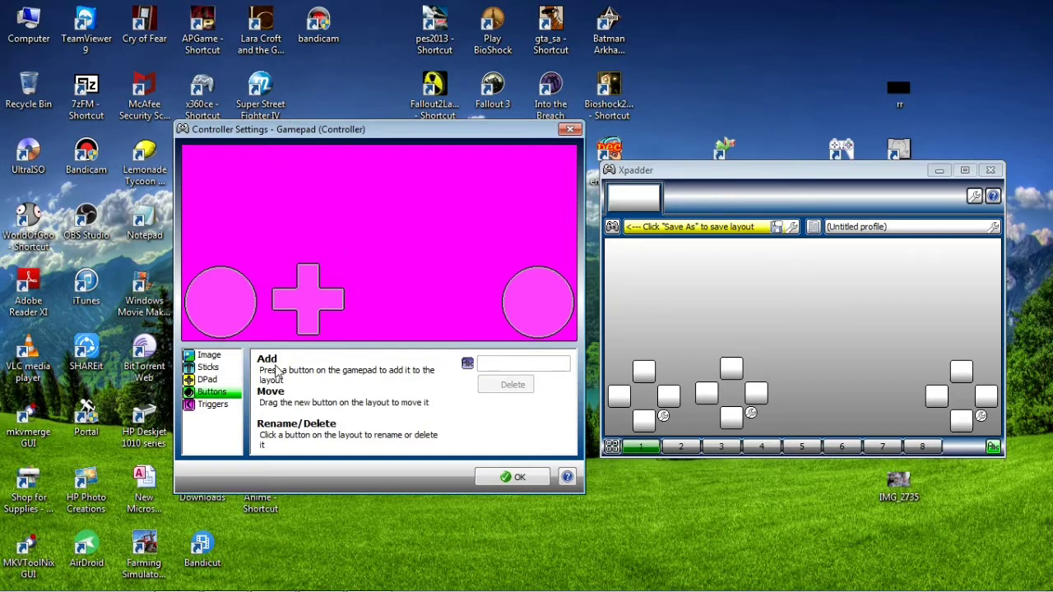
drag(518, 295, 419, 293)
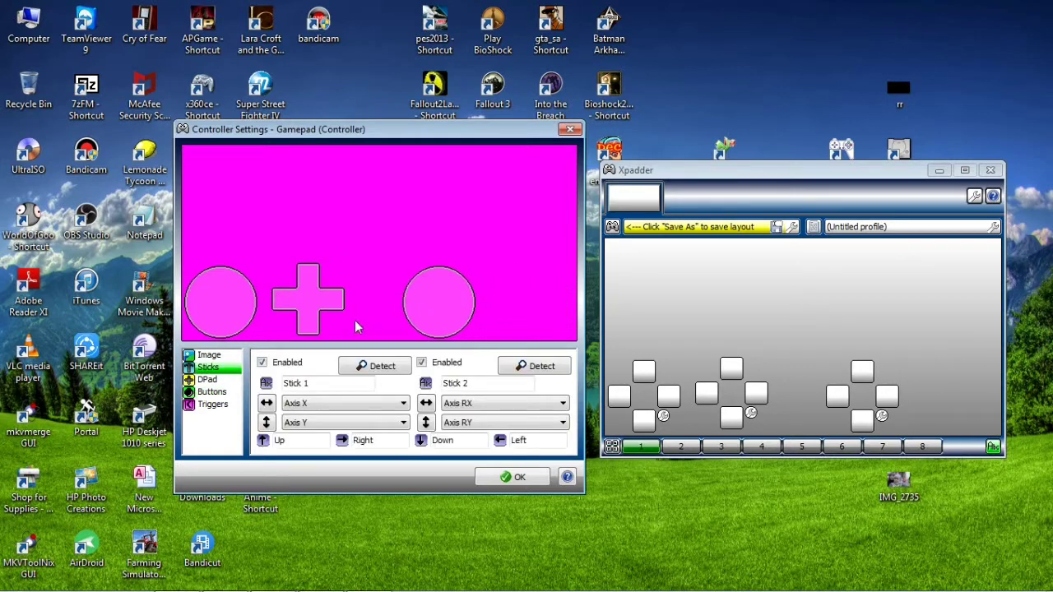
Try to enable the triggers in the controller layout
click(215, 392)
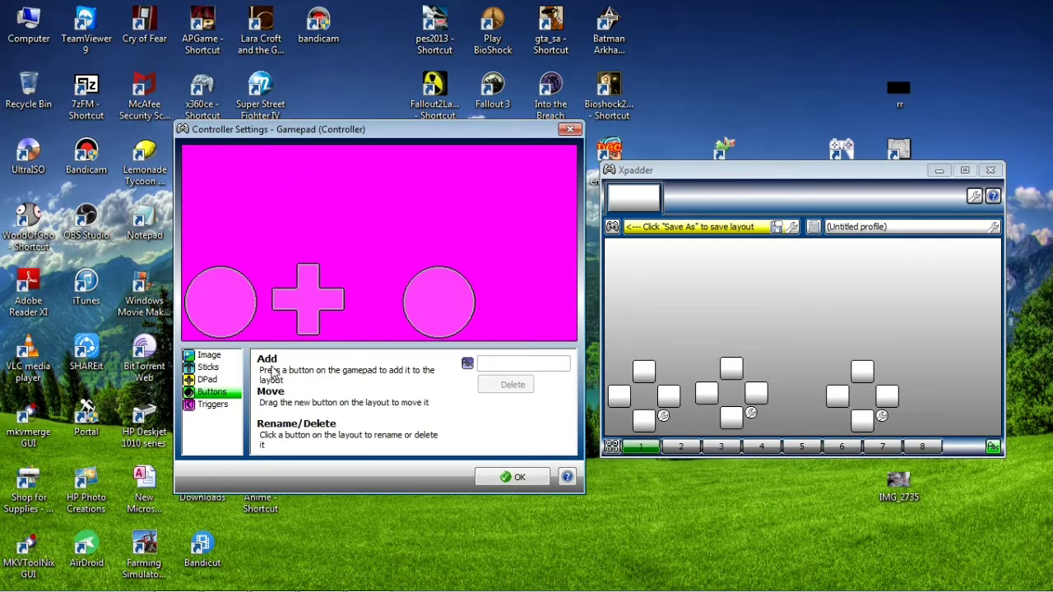
click(219, 406)
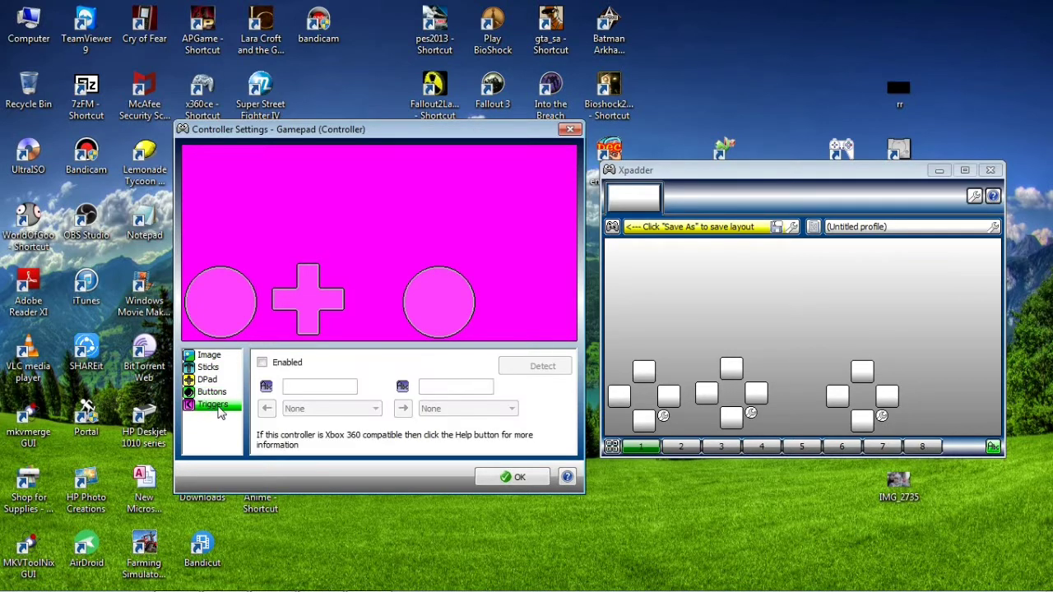
click(262, 363)
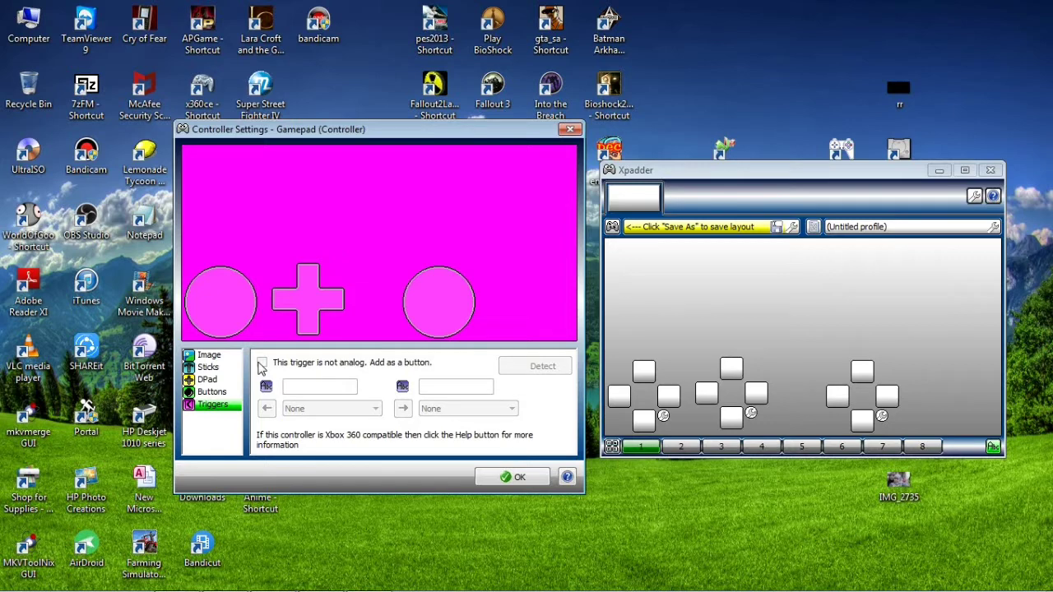
Add the gamepad's buttons to the layout and arrange Buttons 1 to 4 in a diamond on the outer side of Stick 2
click(215, 393)
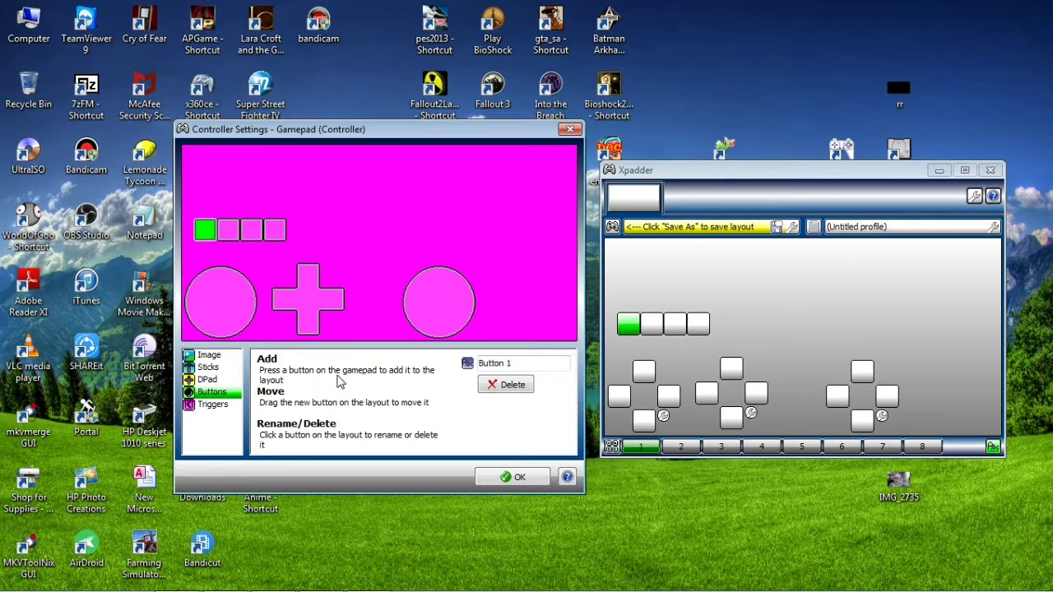
drag(214, 241, 532, 334)
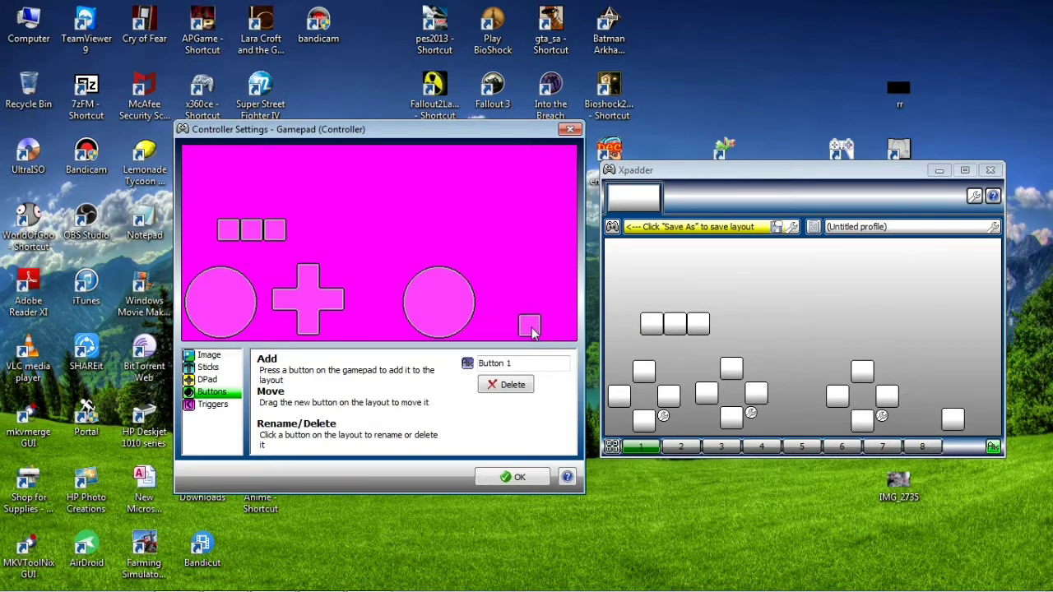
drag(257, 237, 511, 310)
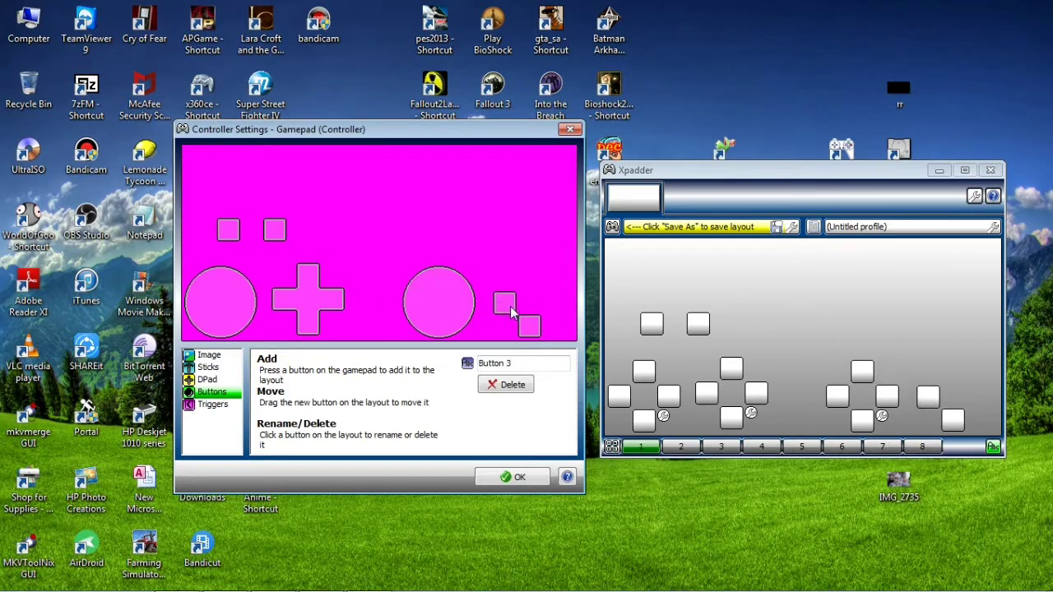
drag(234, 234, 561, 307)
click(282, 236)
drag(281, 236, 533, 286)
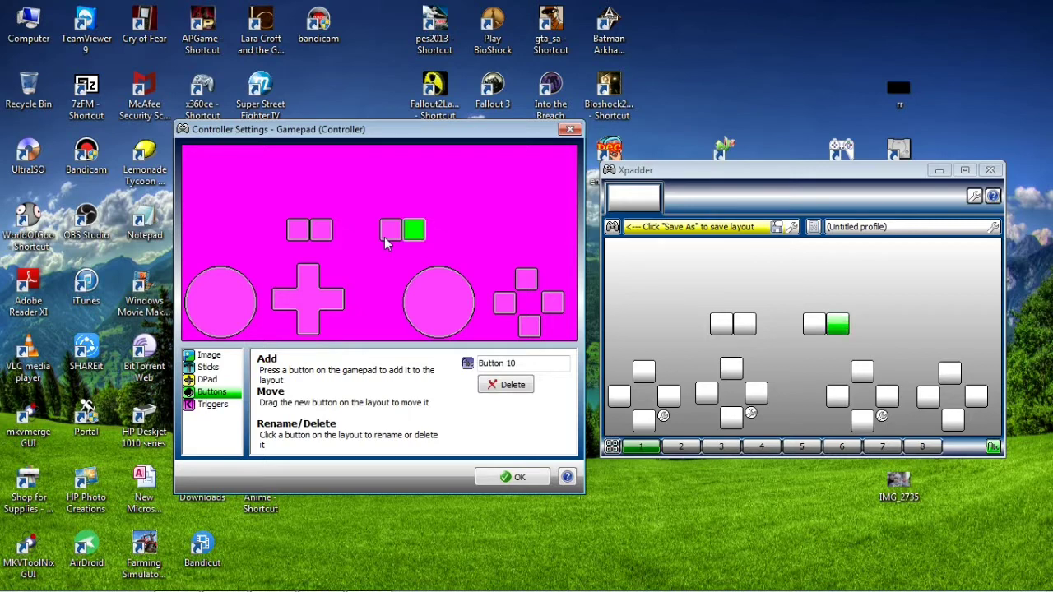
Place Button 10 beside Stick 2, Button 9 beside Stick 1, and Buttons 7 and 8 between the D-pad and Stick 2
drag(419, 238, 390, 331)
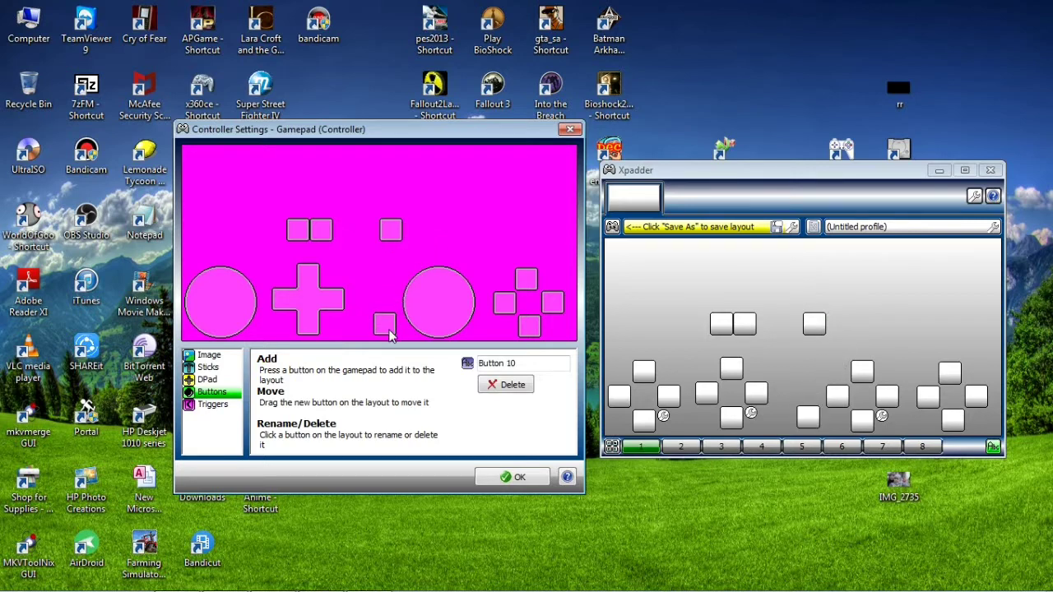
drag(395, 235, 268, 333)
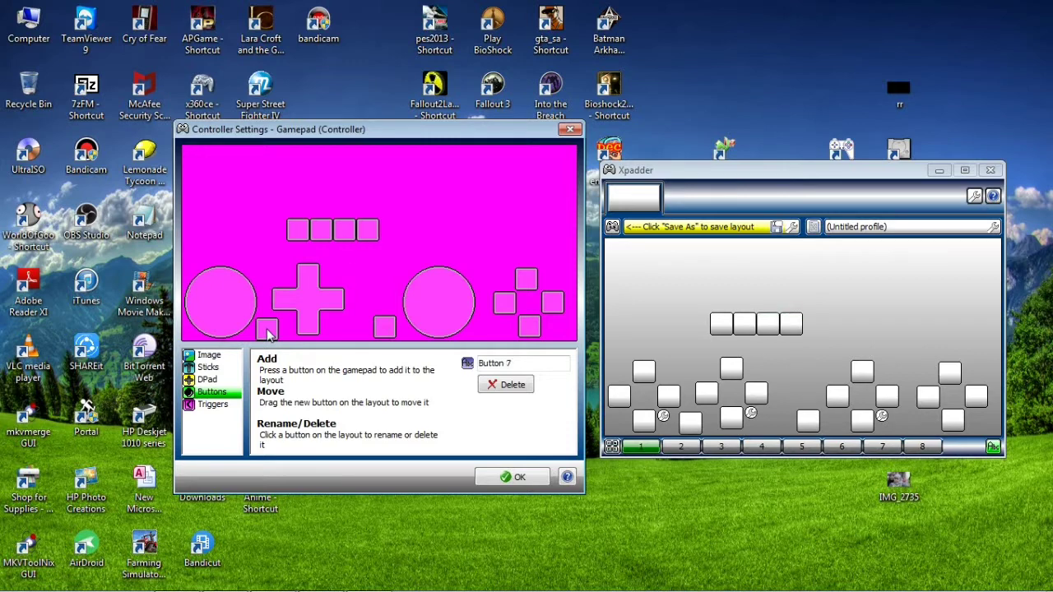
drag(373, 239, 383, 280)
drag(345, 231, 360, 278)
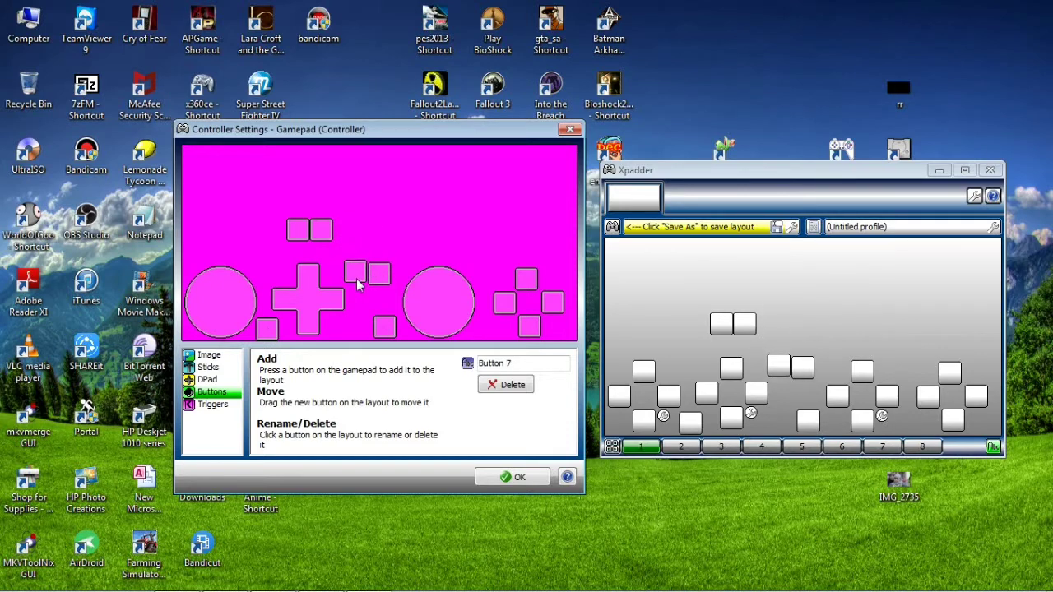
Place Buttons 5 and 6 near the layout's upper corners and accept the controller settings
drag(299, 231, 201, 179)
click(325, 230)
drag(335, 232, 562, 175)
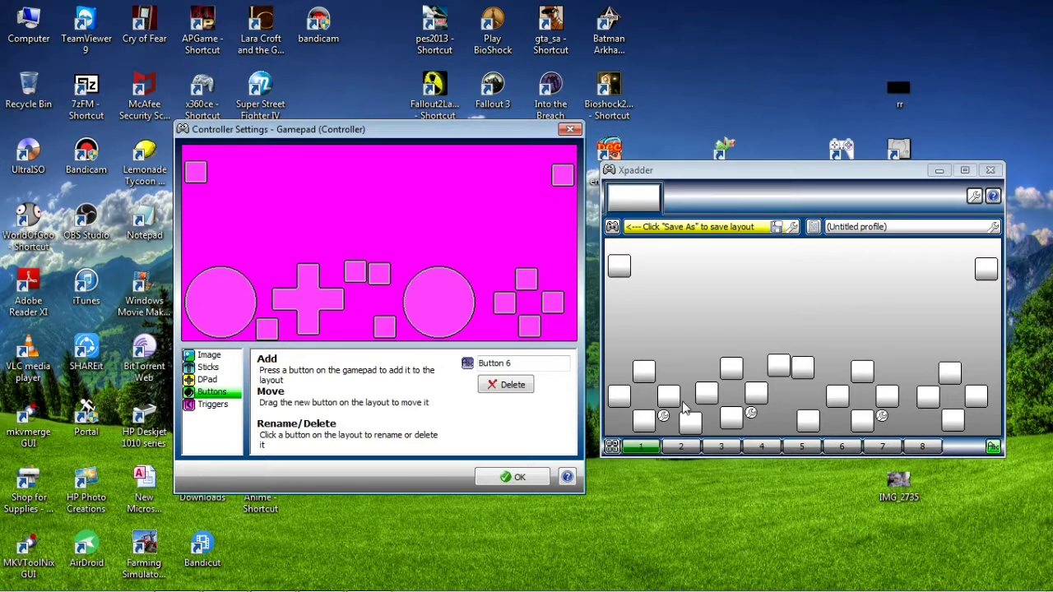
click(505, 477)
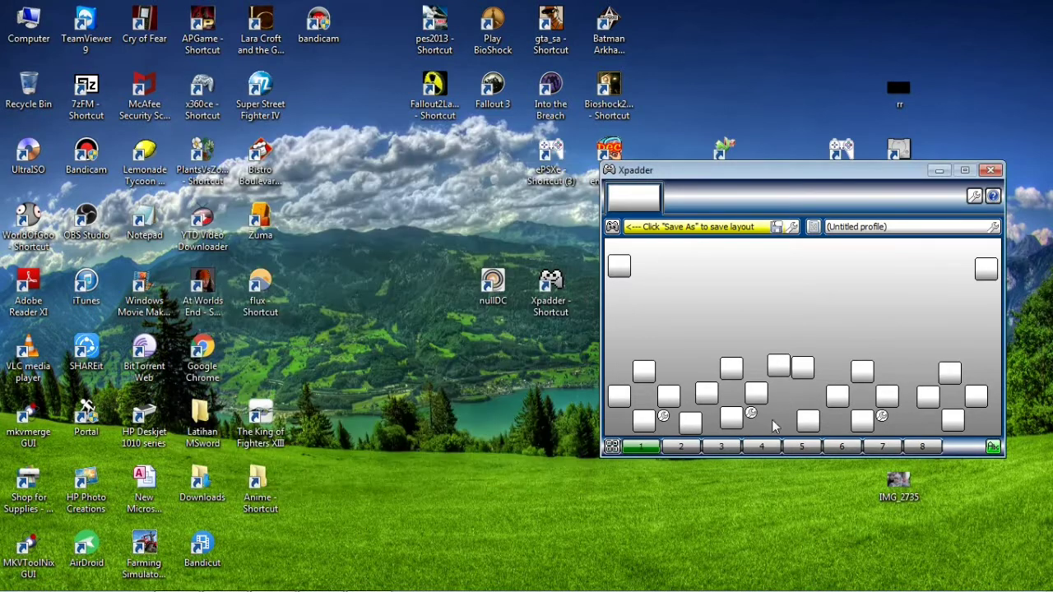
Check the key assignment of Button 8
click(803, 368)
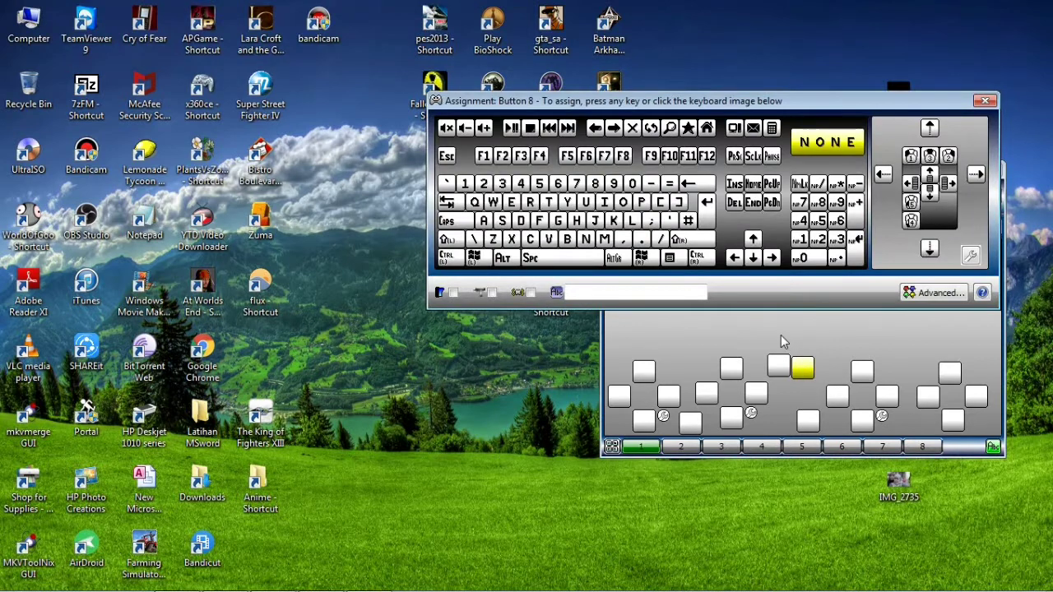
click(985, 100)
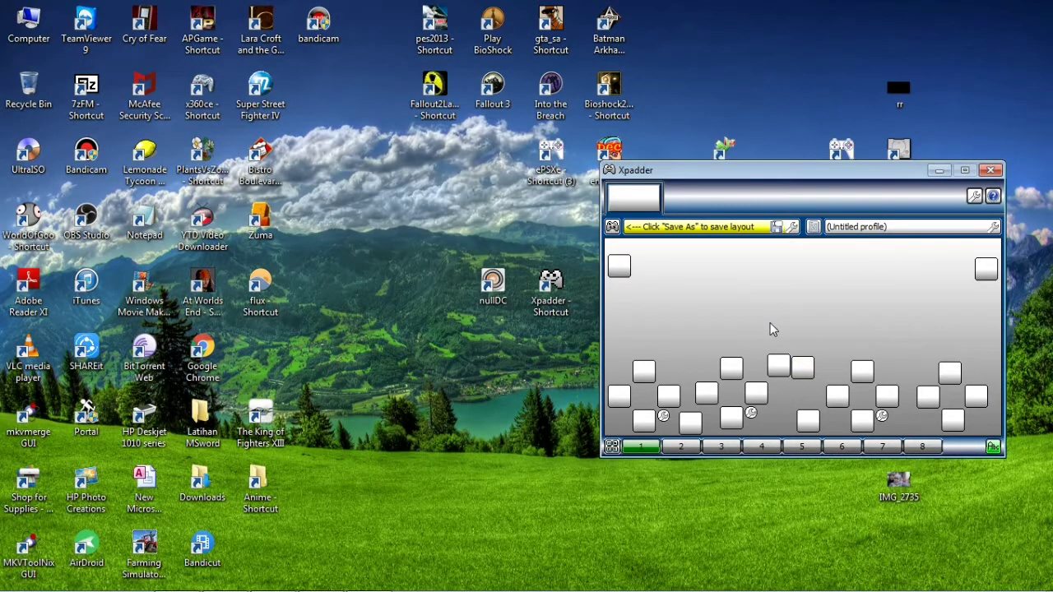
Rearrange the controller layout by shifting Stick 2, Button 10 and the face buttons outward, spreading Buttons 7 and 8 apart, and raising the D-pad
click(612, 227)
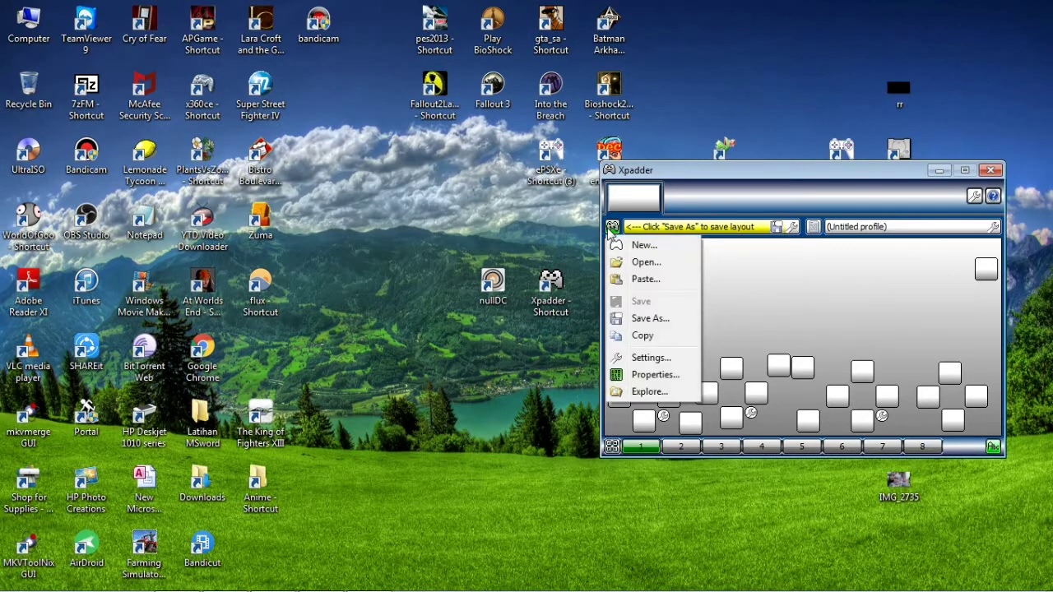
click(658, 357)
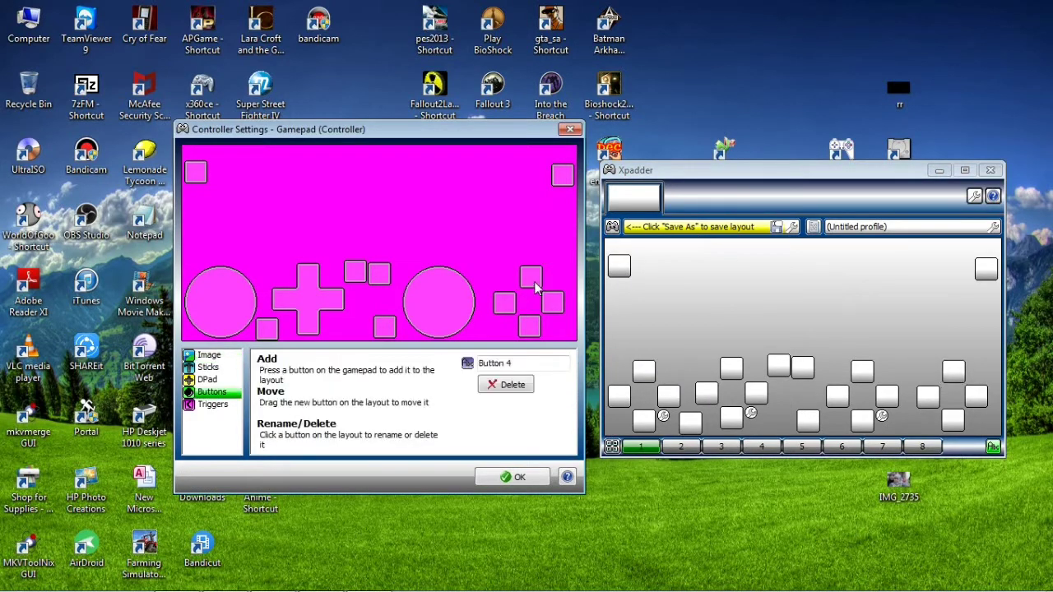
mouse_move(527, 278)
mouse_down()
mouse_move(559, 297)
mouse_move(539, 331)
mouse_move(512, 310)
mouse_move(535, 288)
mouse_up()
drag(453, 300, 477, 300)
mouse_move(388, 275)
mouse_down()
mouse_move(403, 274)
mouse_move(372, 278)
mouse_up()
drag(377, 326, 411, 326)
drag(311, 304, 292, 269)
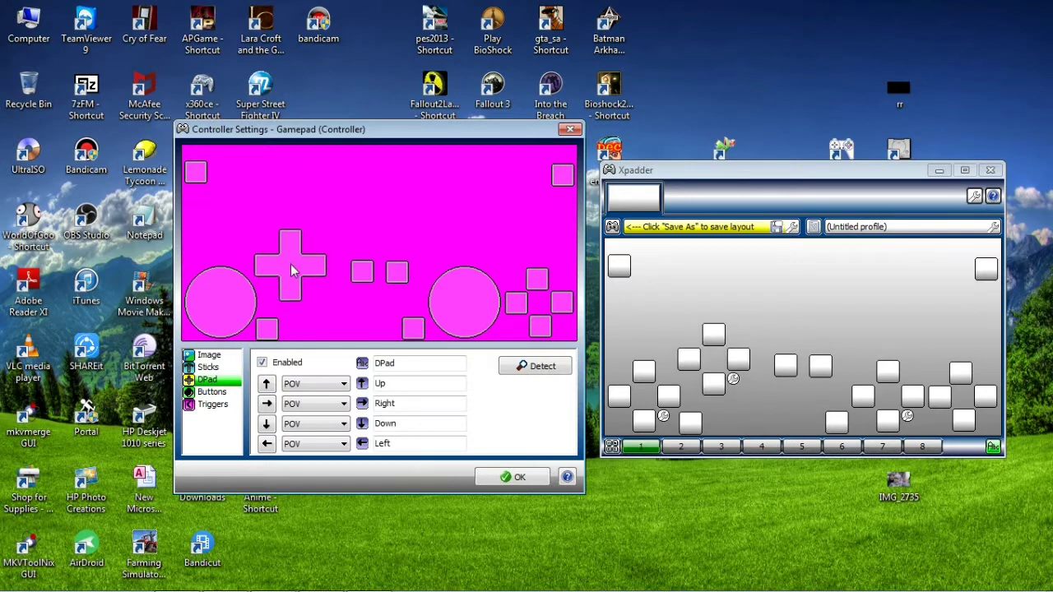
click(268, 329)
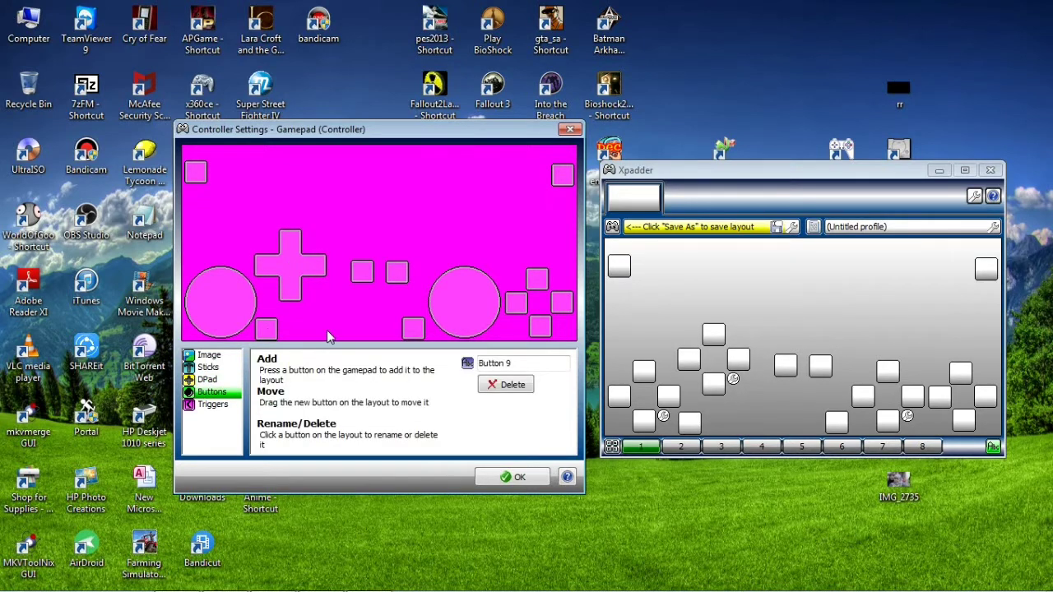
click(502, 480)
Launch the nullDC emulator
double_click(508, 293)
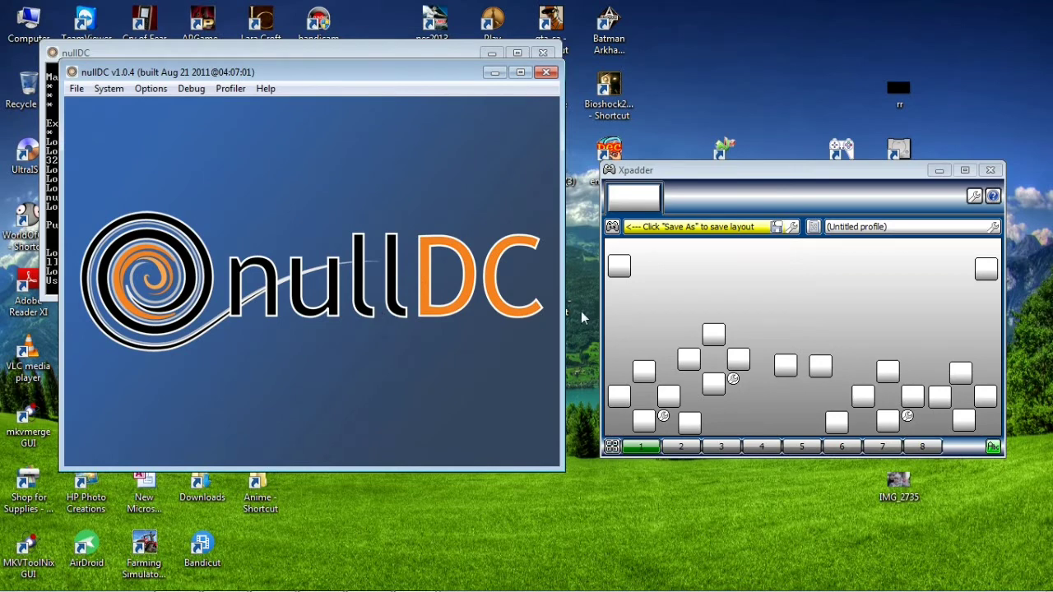
Switch to Xpadder, enable the triggers in the controller layout, move Buttons 5 and 6 just below them, and accept the settings
click(725, 301)
click(614, 228)
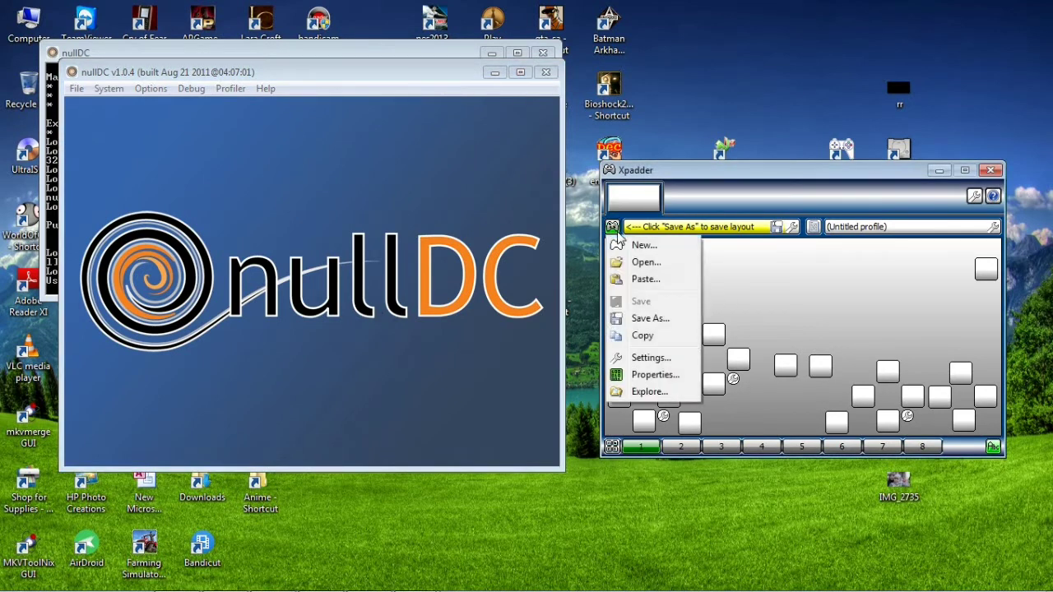
click(622, 356)
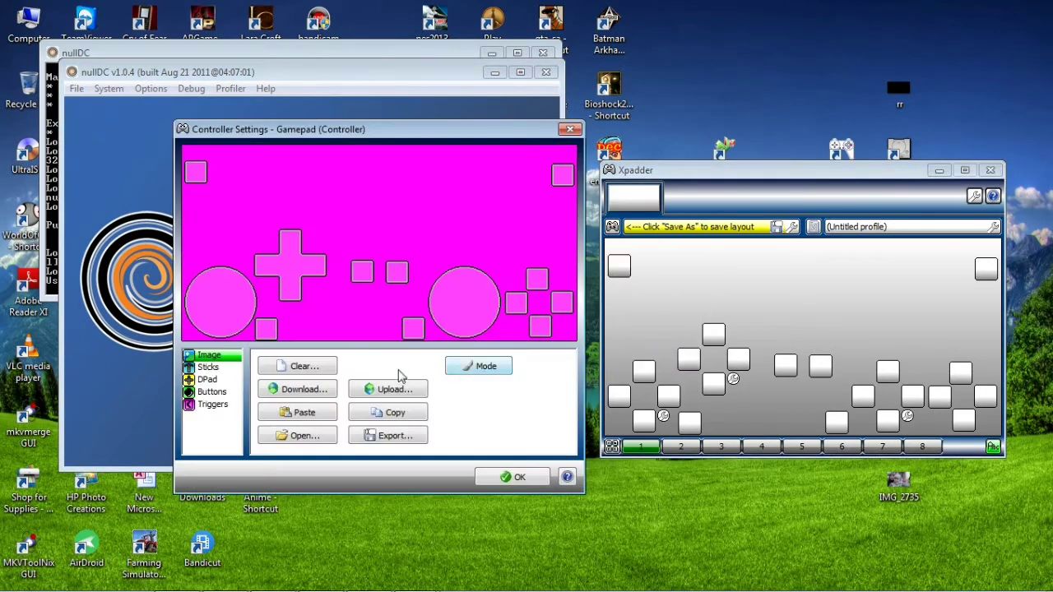
click(211, 392)
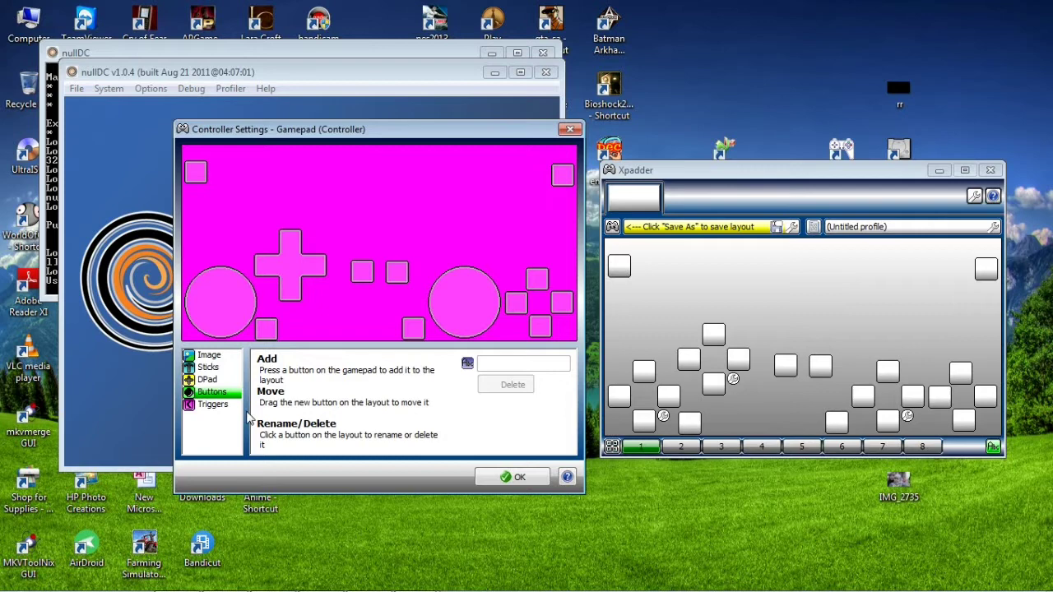
click(212, 408)
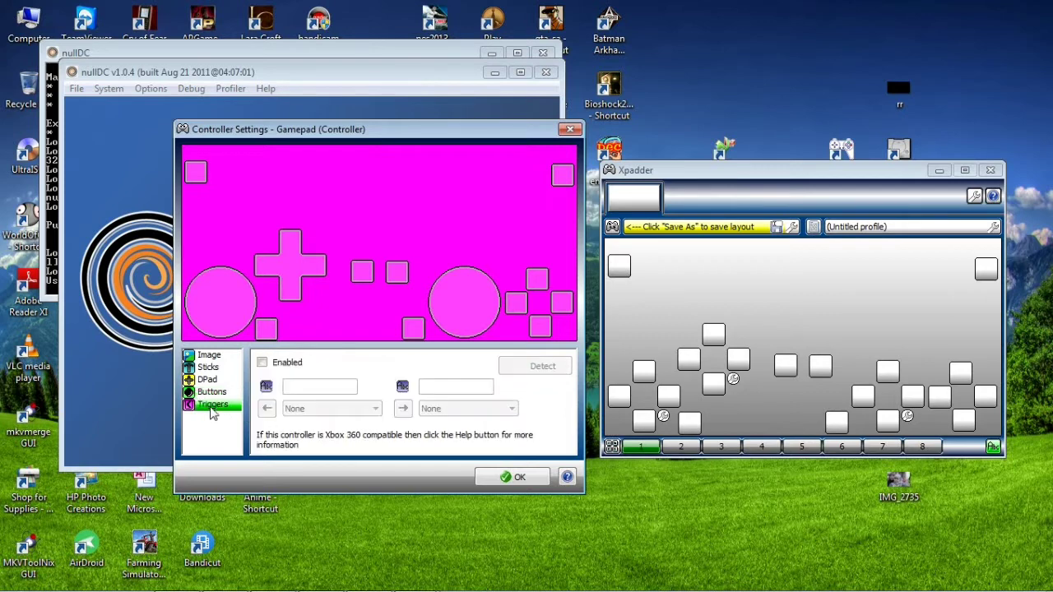
click(261, 363)
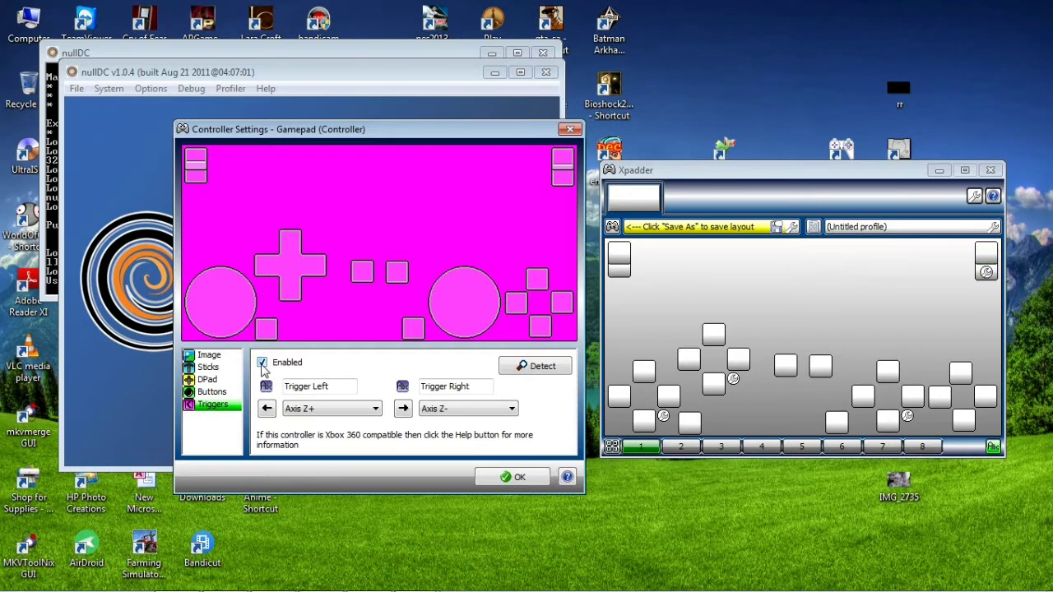
drag(202, 186, 197, 197)
drag(565, 189, 565, 197)
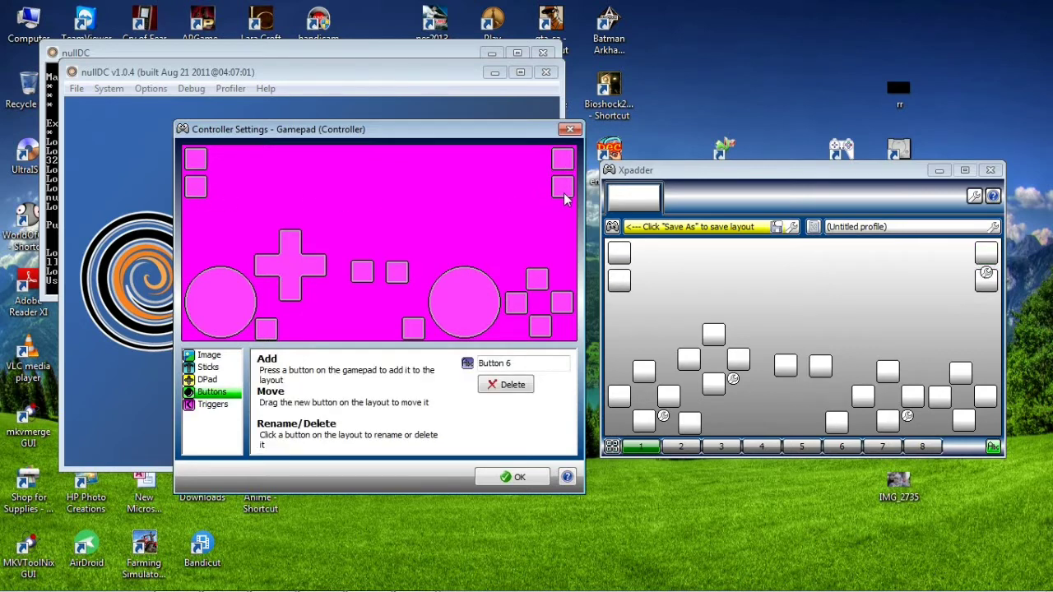
click(516, 478)
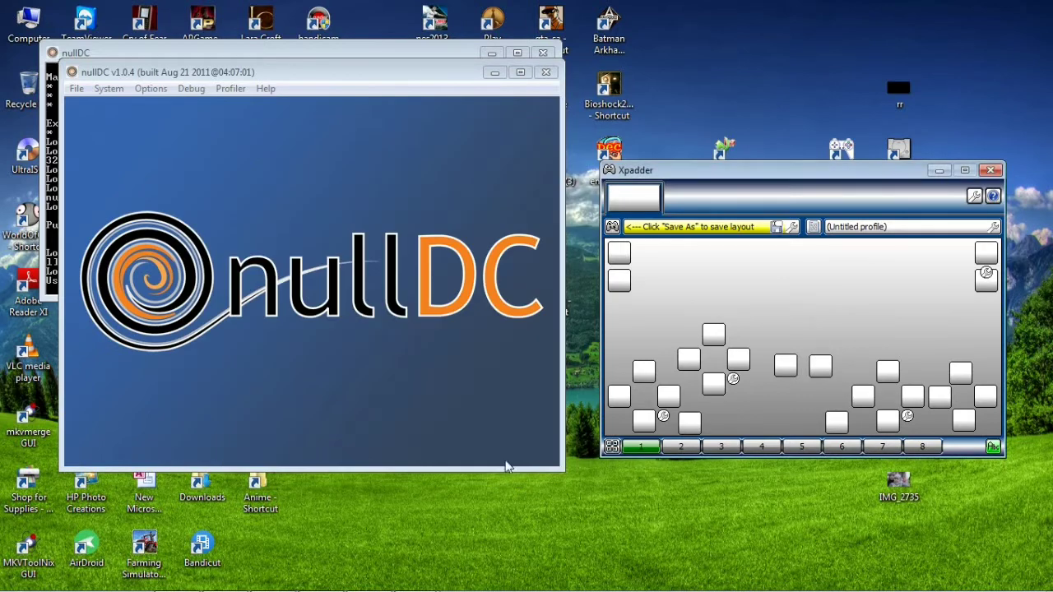
Open the Player 1 key configuration for Maple Port A in nullDC and set Analog Up to I
click(157, 91)
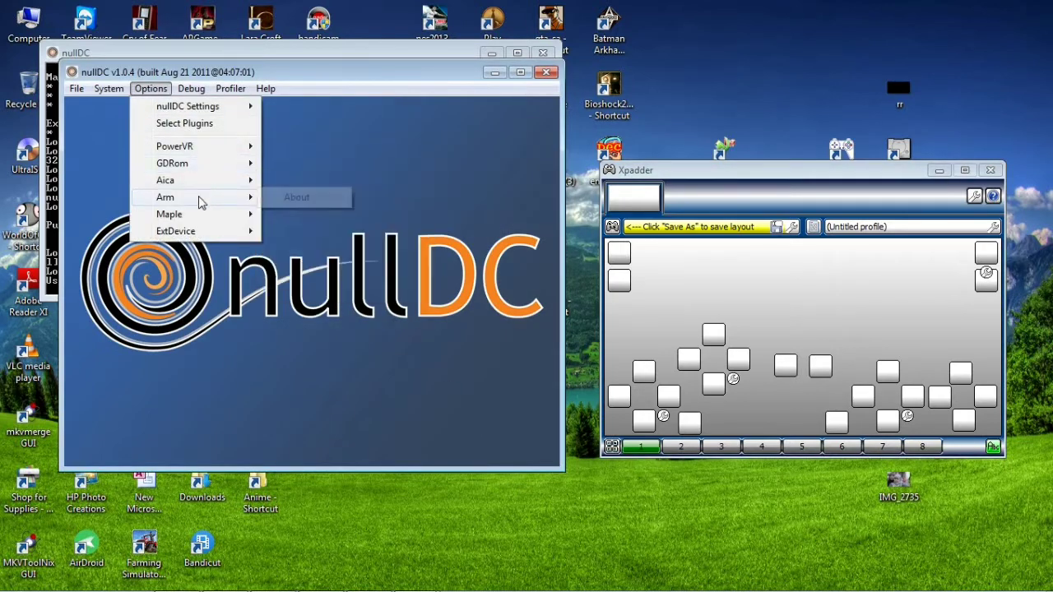
mouse_move(162, 103)
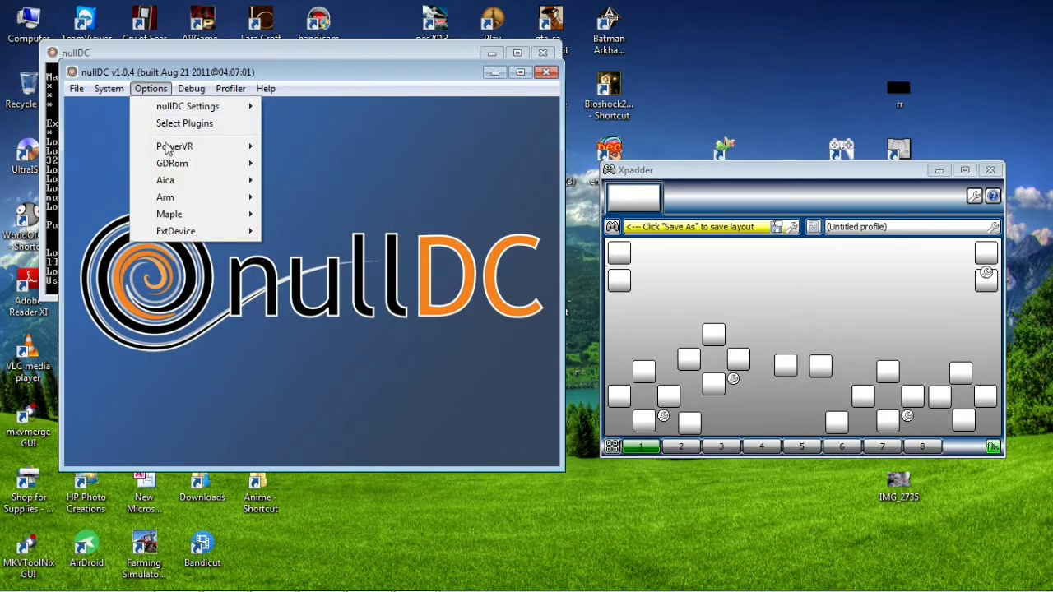
mouse_move(203, 220)
mouse_move(274, 216)
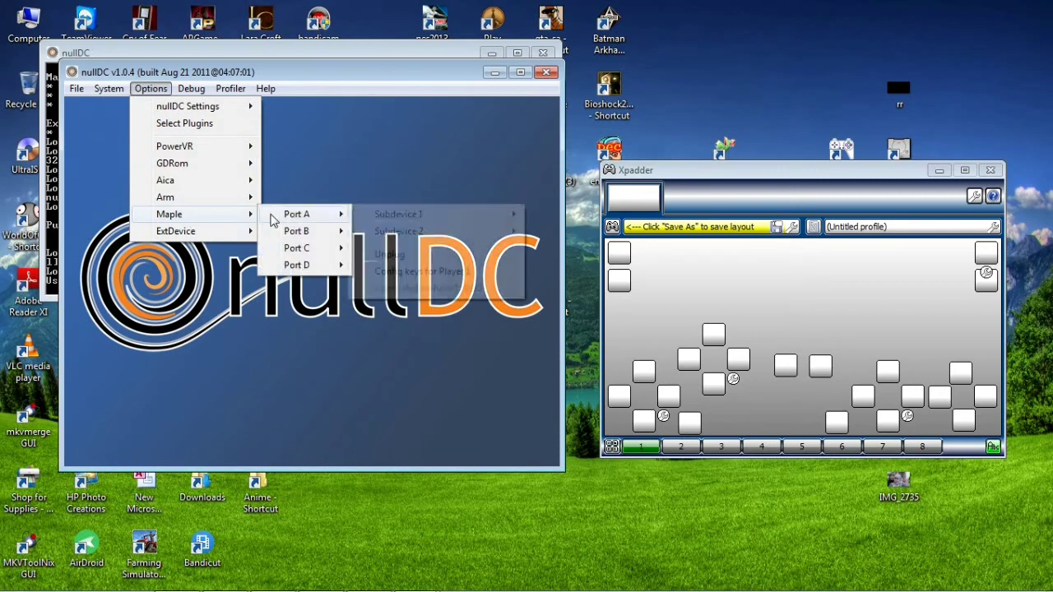
mouse_move(384, 222)
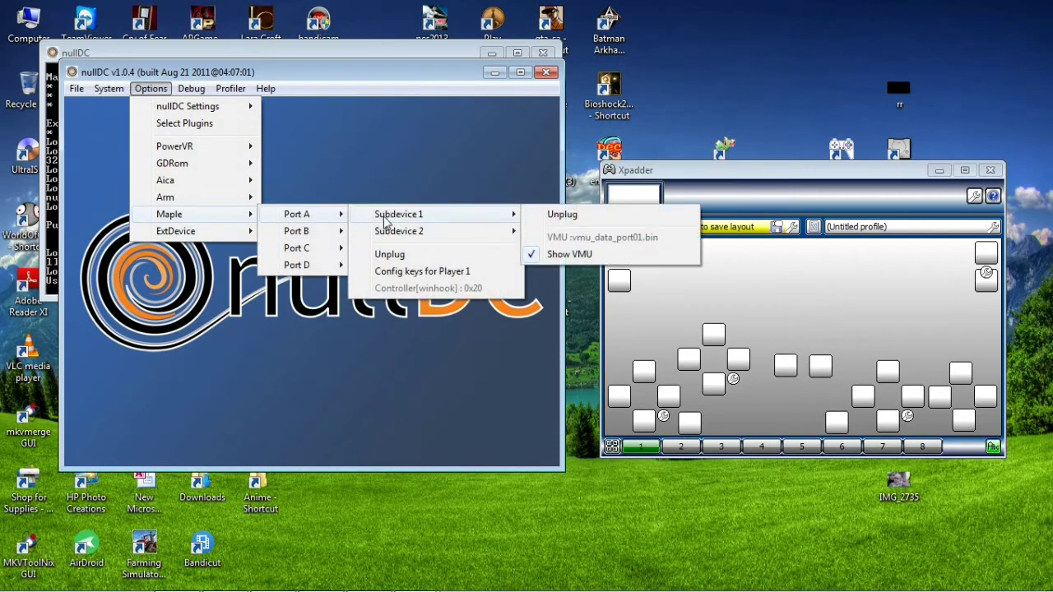
click(406, 271)
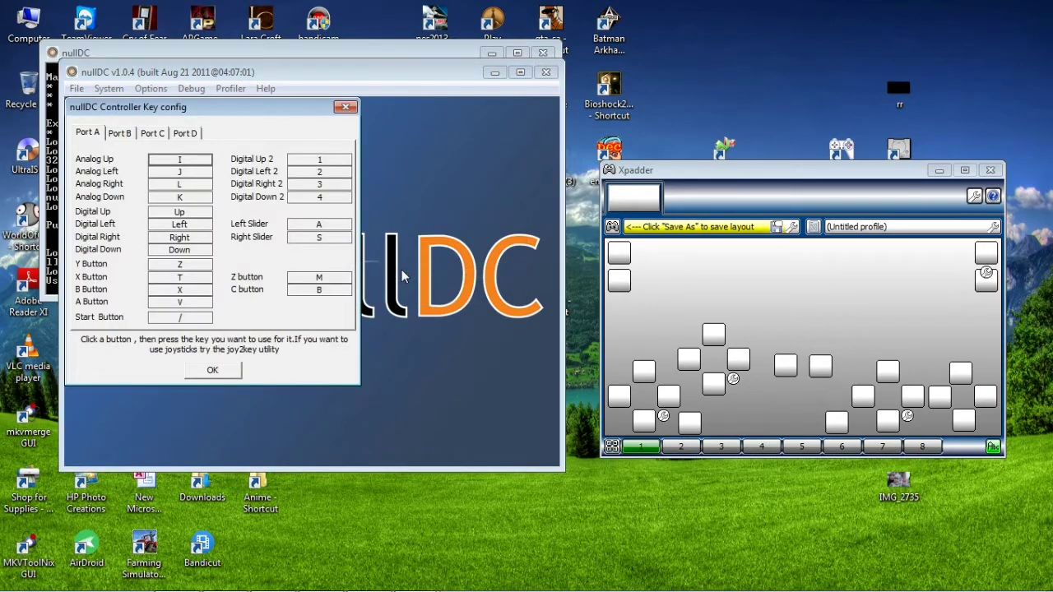
click(181, 162)
key(i)
In Xpadder, assign I, J, L and K to the up, left, right and down directions of Stick 1
click(646, 374)
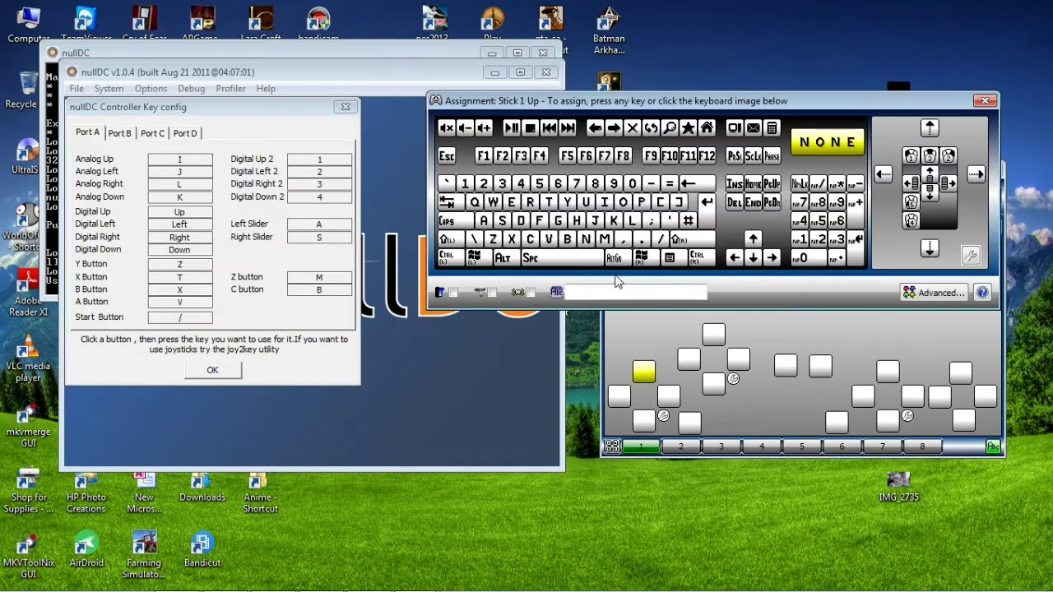
click(607, 206)
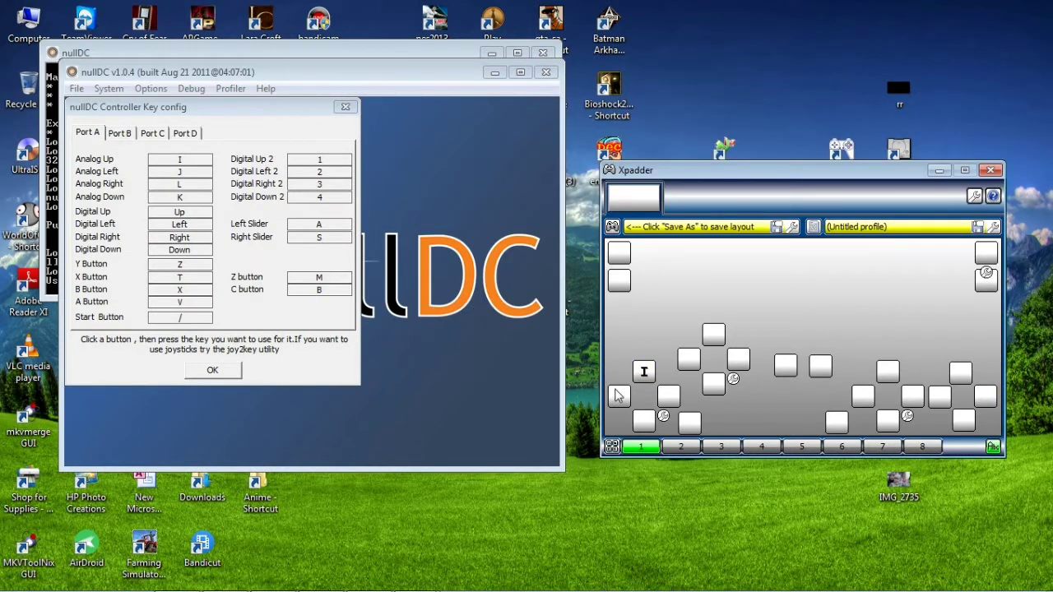
click(619, 397)
click(594, 222)
click(669, 399)
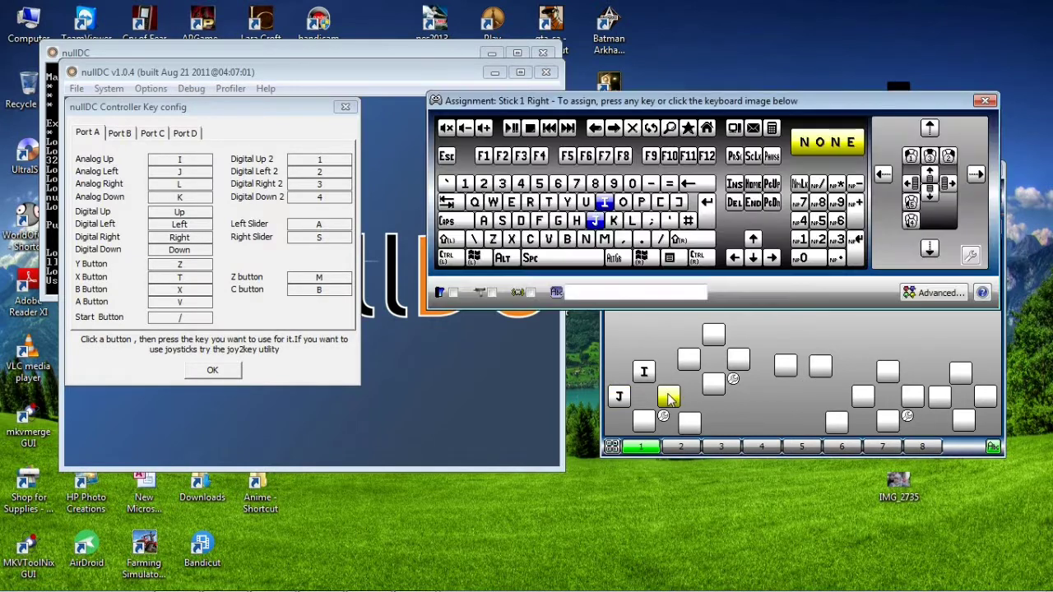
key(l)
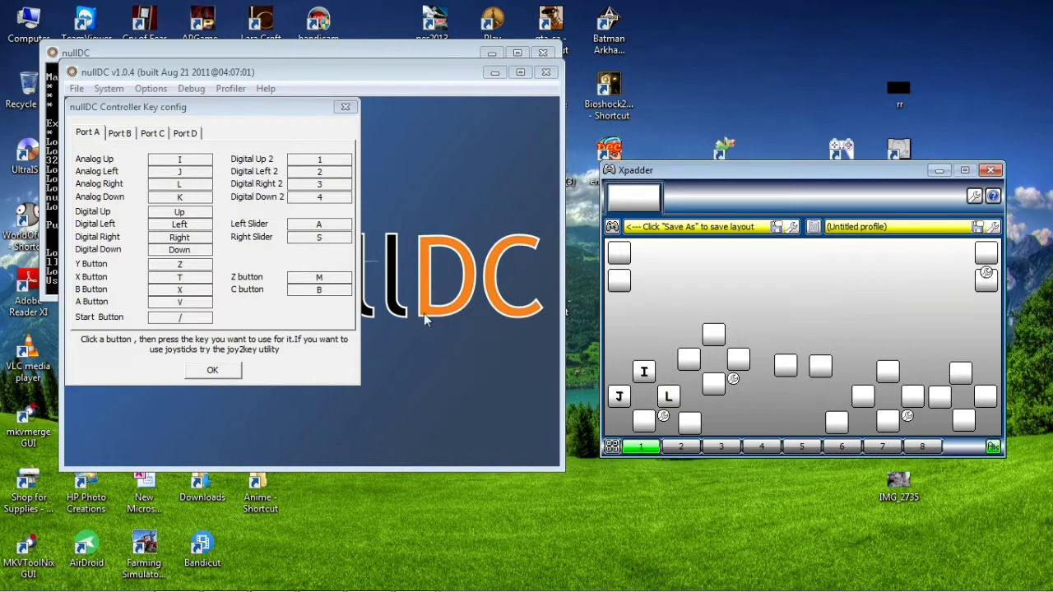
click(644, 422)
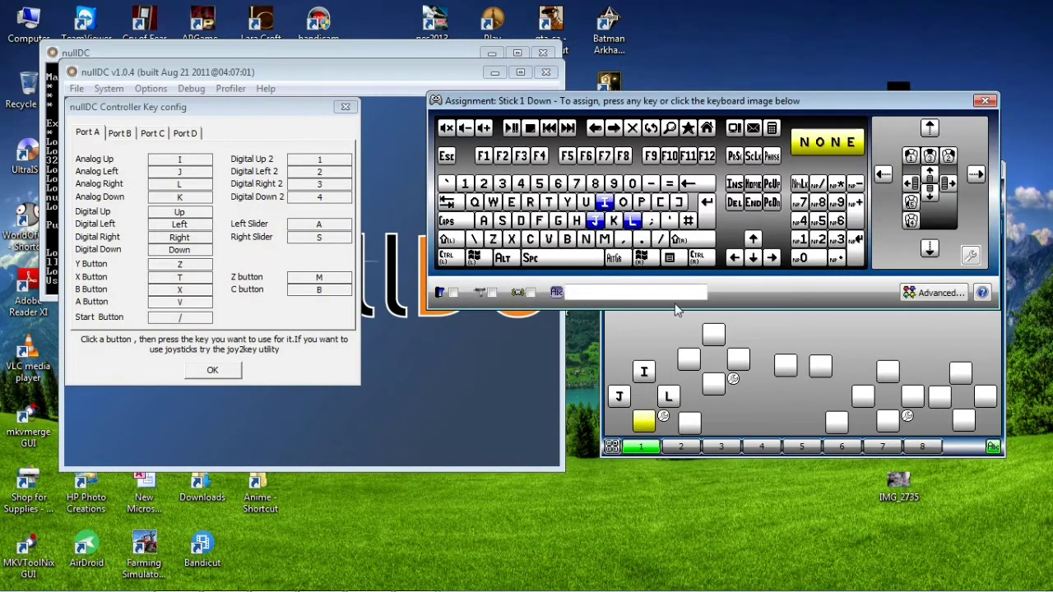
key(k)
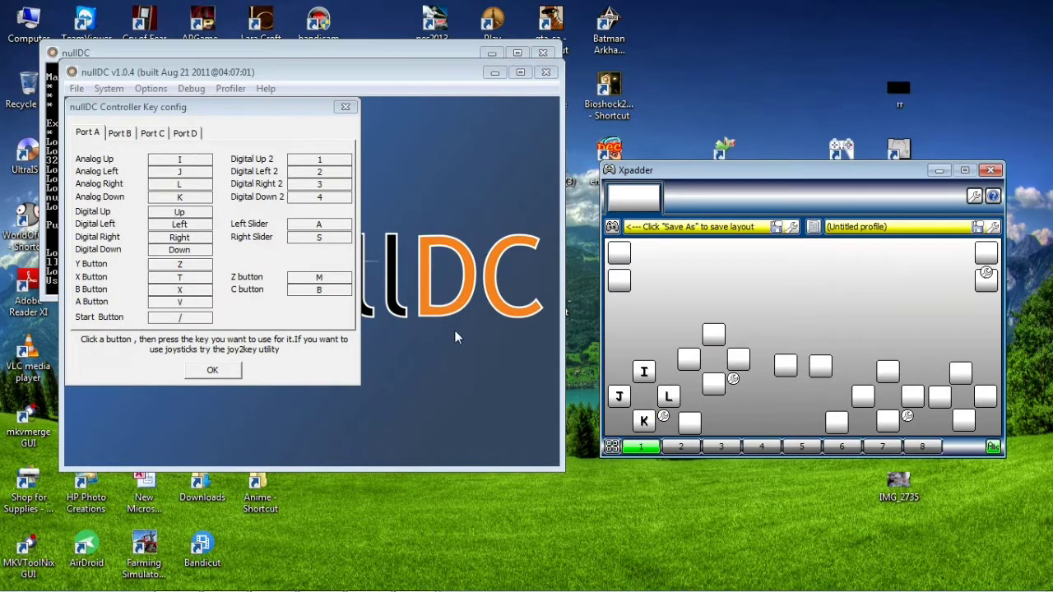
Assign the matching arrow keys to the D-pad's up, left, down and right directions
click(714, 337)
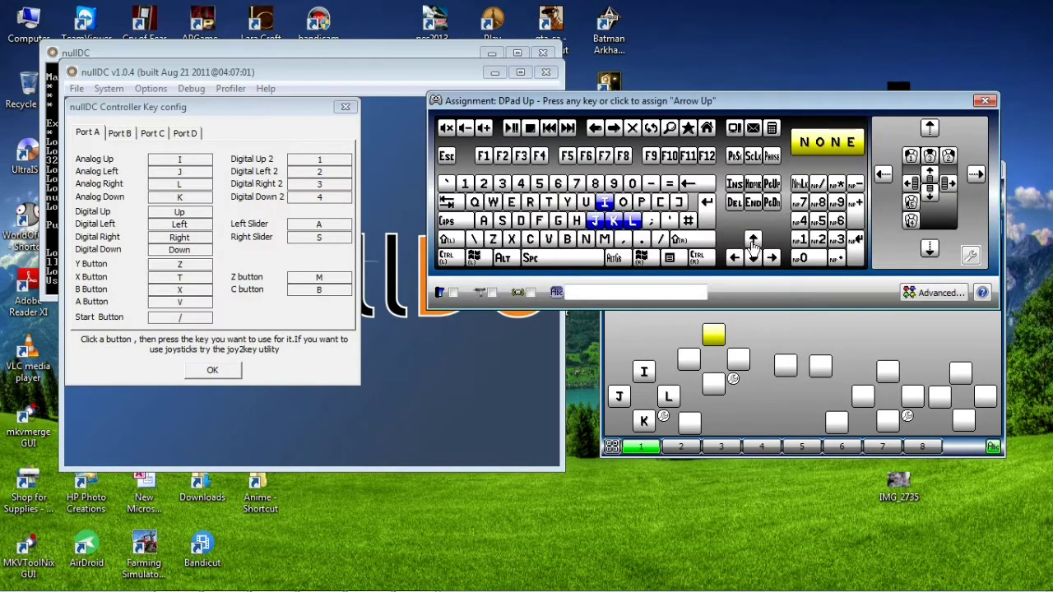
key(Up)
click(688, 359)
key(Left)
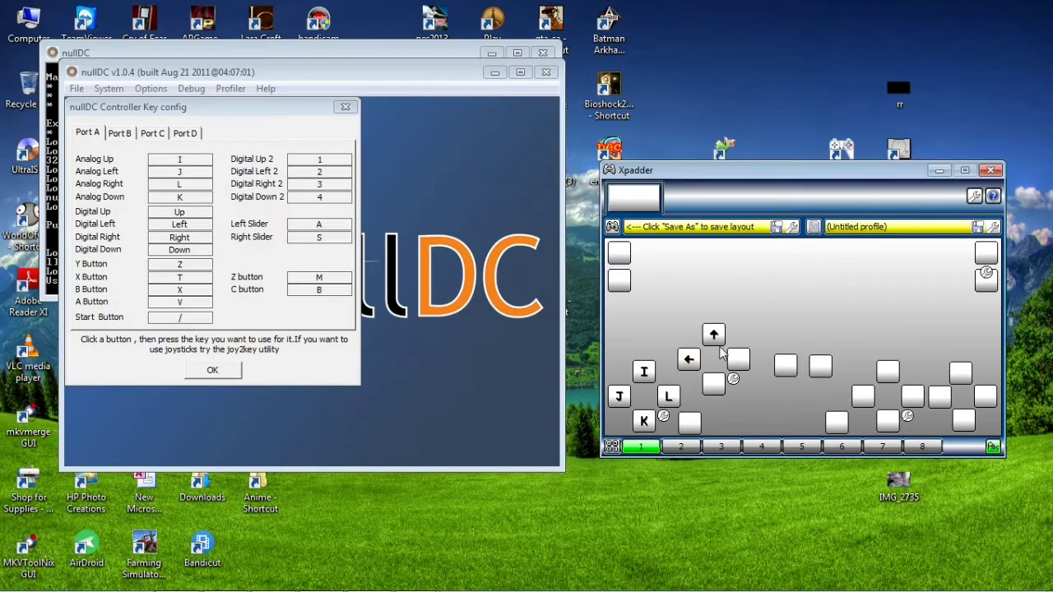
click(716, 384)
click(753, 258)
click(743, 362)
click(772, 259)
Map the face buttons: V on Button 1, X on Button 2, T on Button 3 and Z on the uppermost button
click(963, 421)
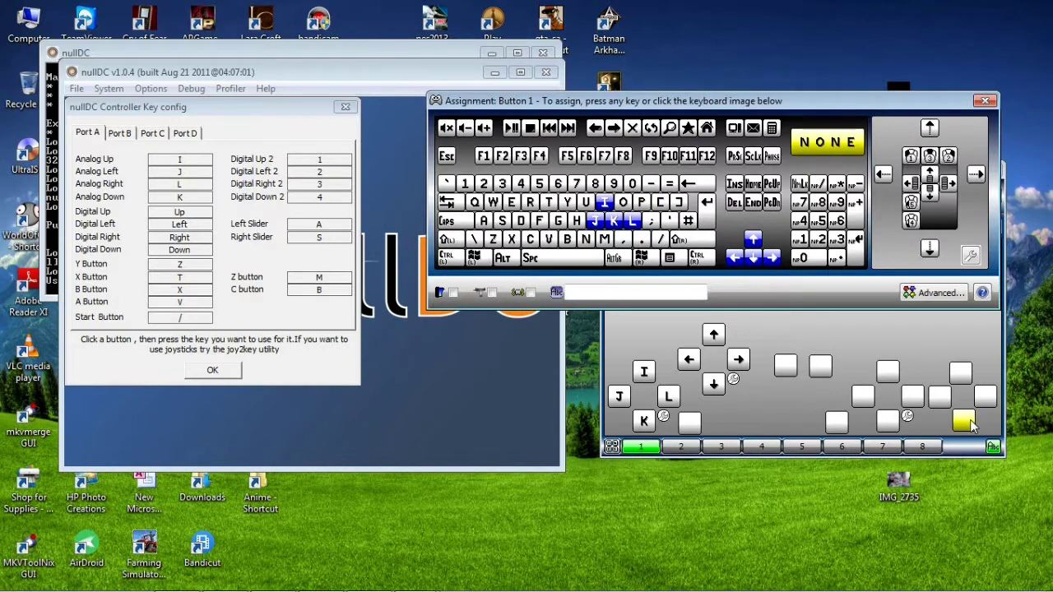
click(548, 240)
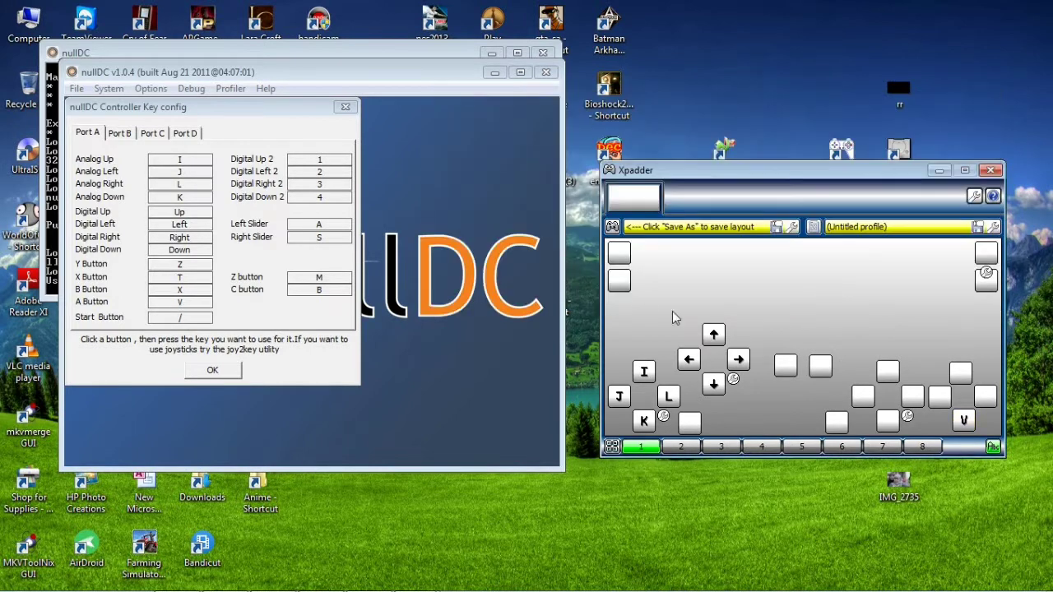
click(987, 398)
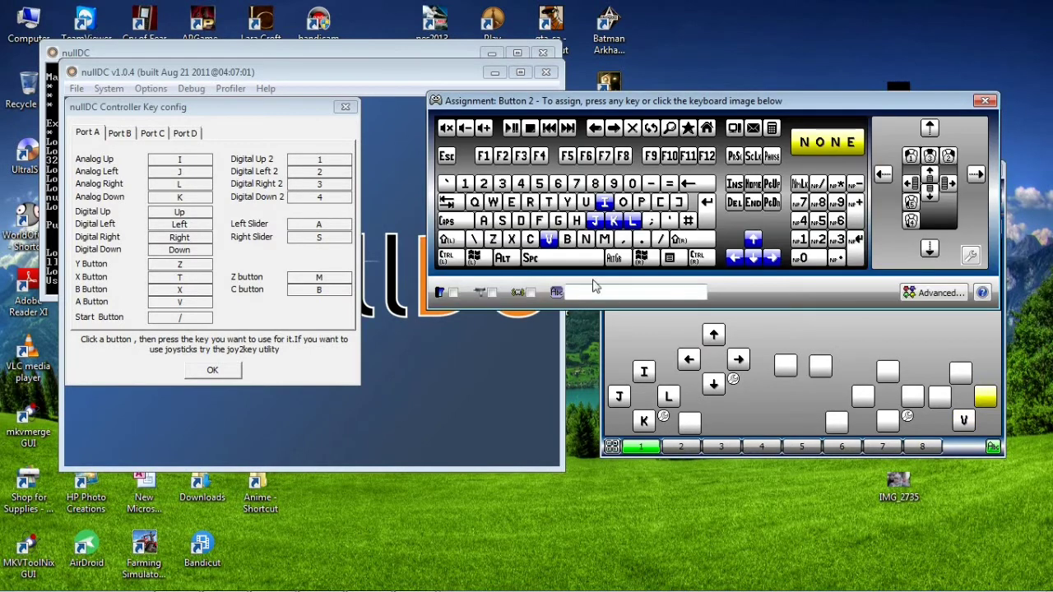
click(519, 245)
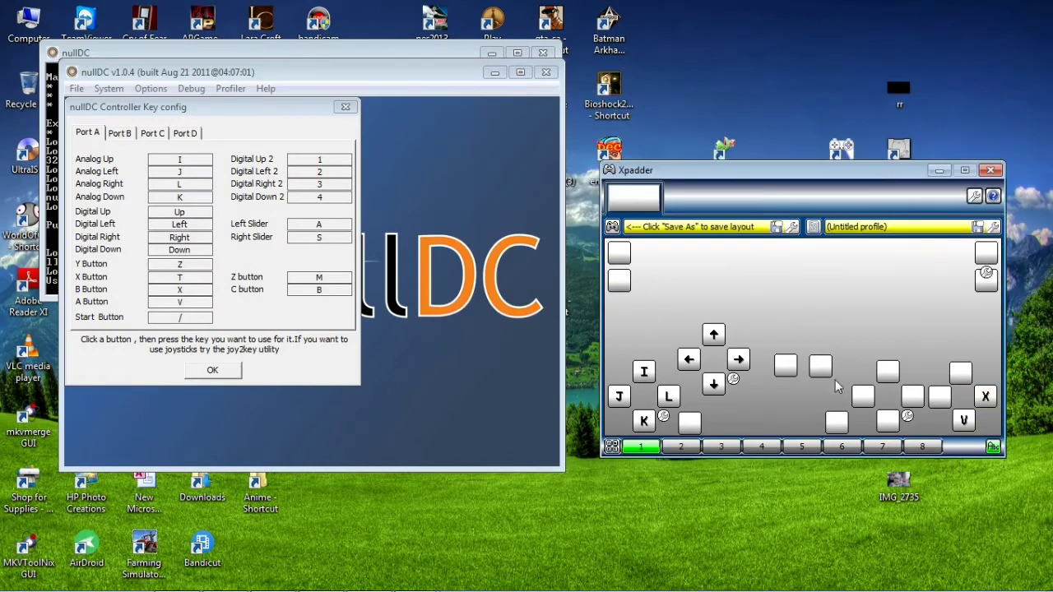
click(940, 398)
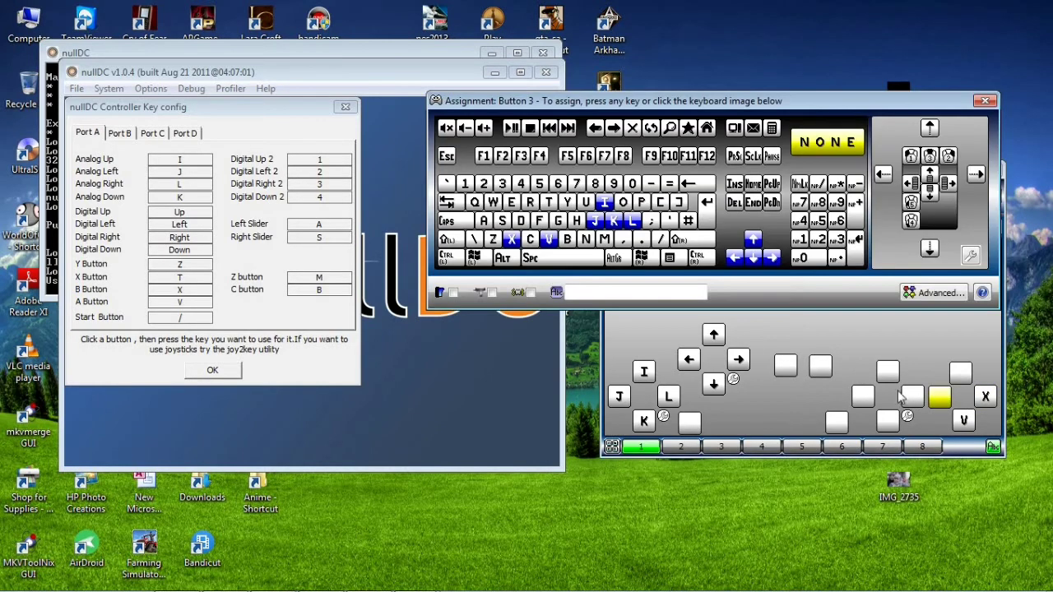
click(549, 201)
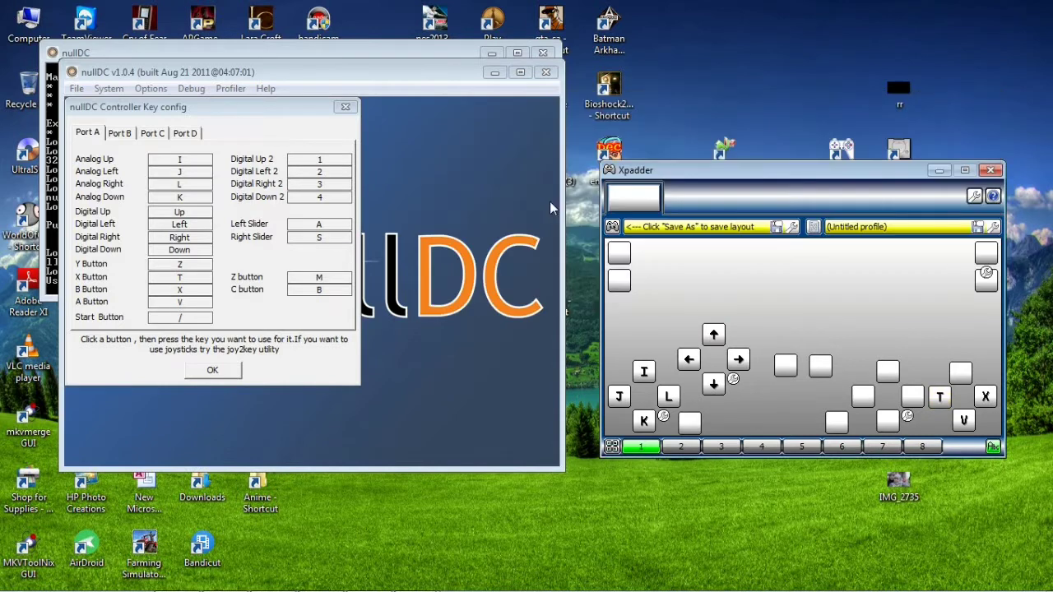
click(961, 376)
click(500, 245)
Assign A to the left shoulder button, S to Button 6 and the slash key to Button 8
click(619, 284)
click(482, 221)
click(986, 284)
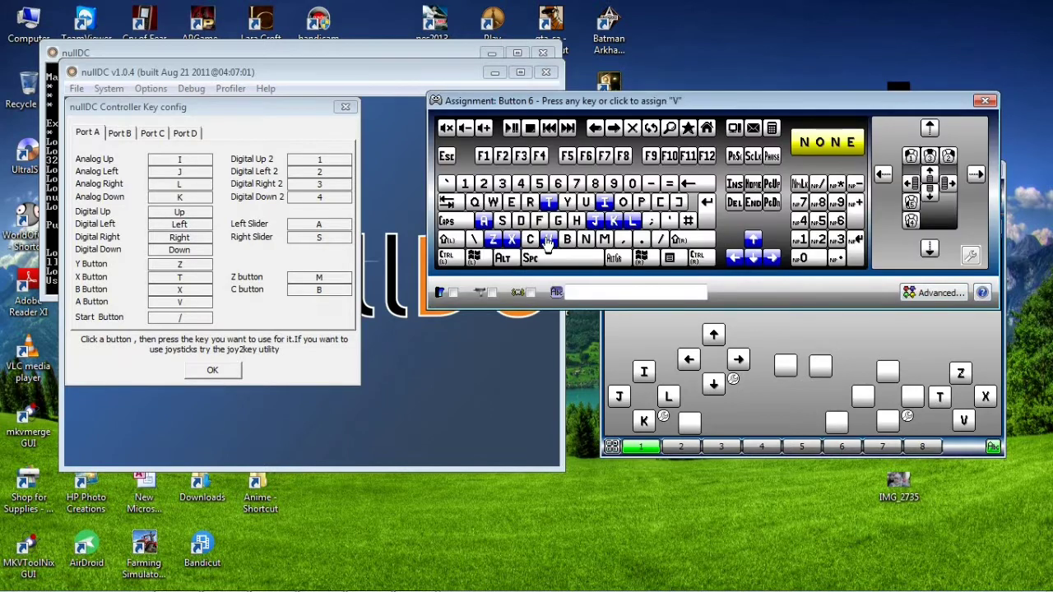
click(502, 221)
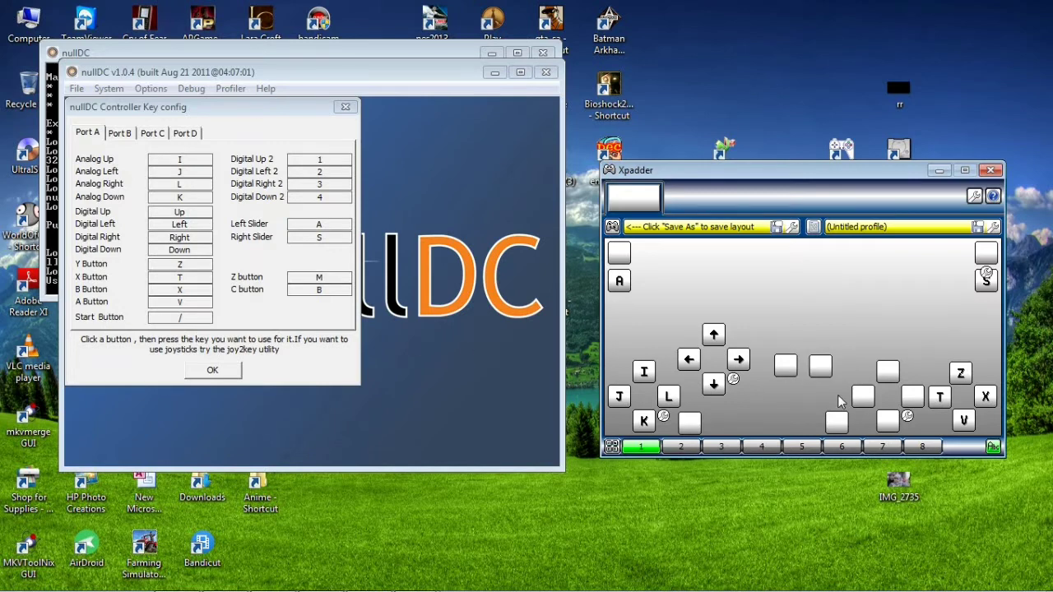
click(825, 371)
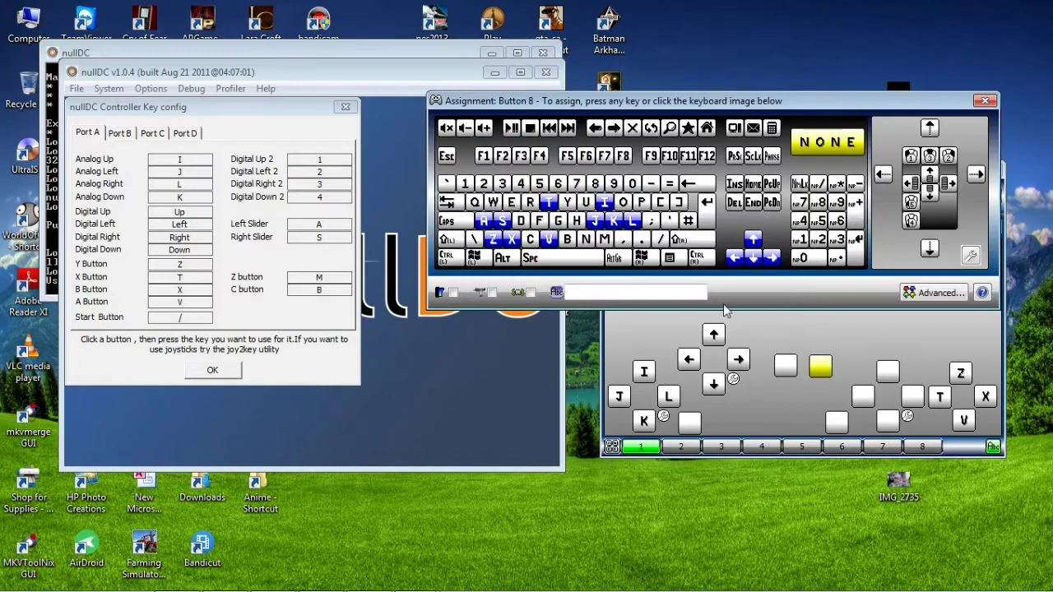
click(664, 247)
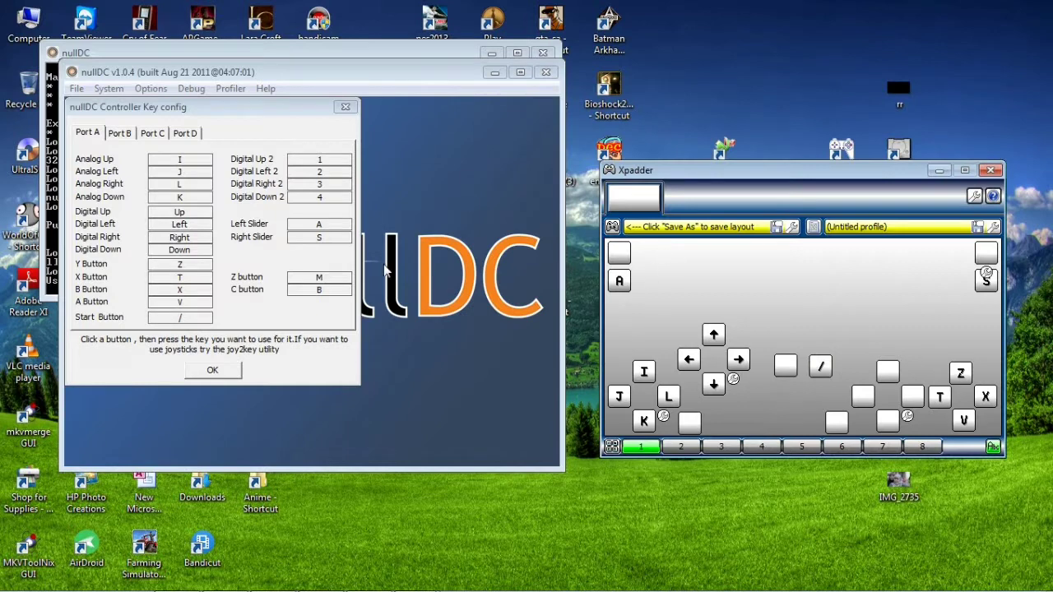
Assign M to the left trigger and B to the right trigger
click(613, 255)
click(602, 252)
click(987, 258)
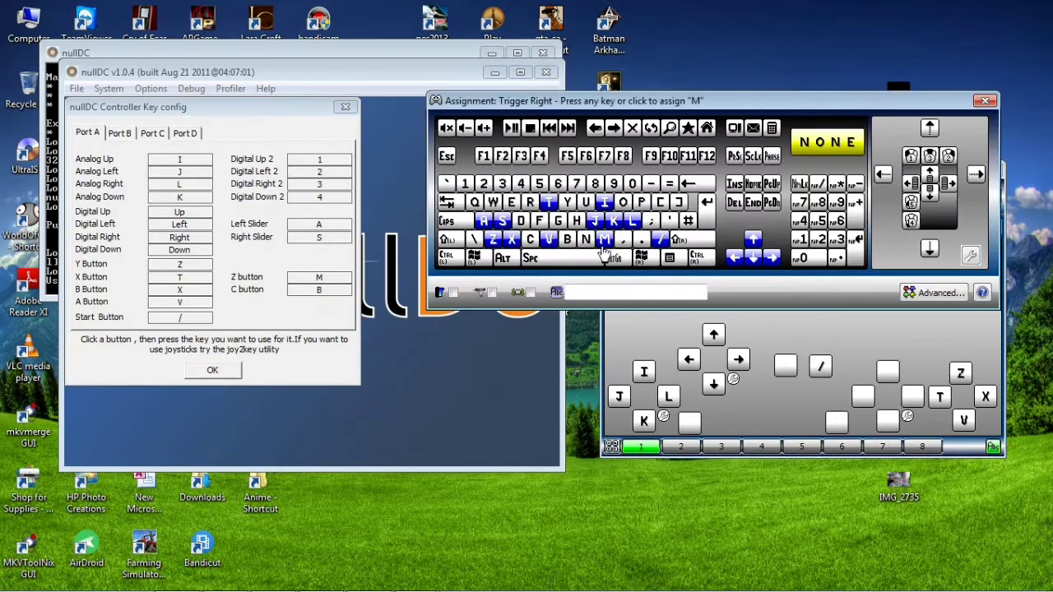
click(574, 245)
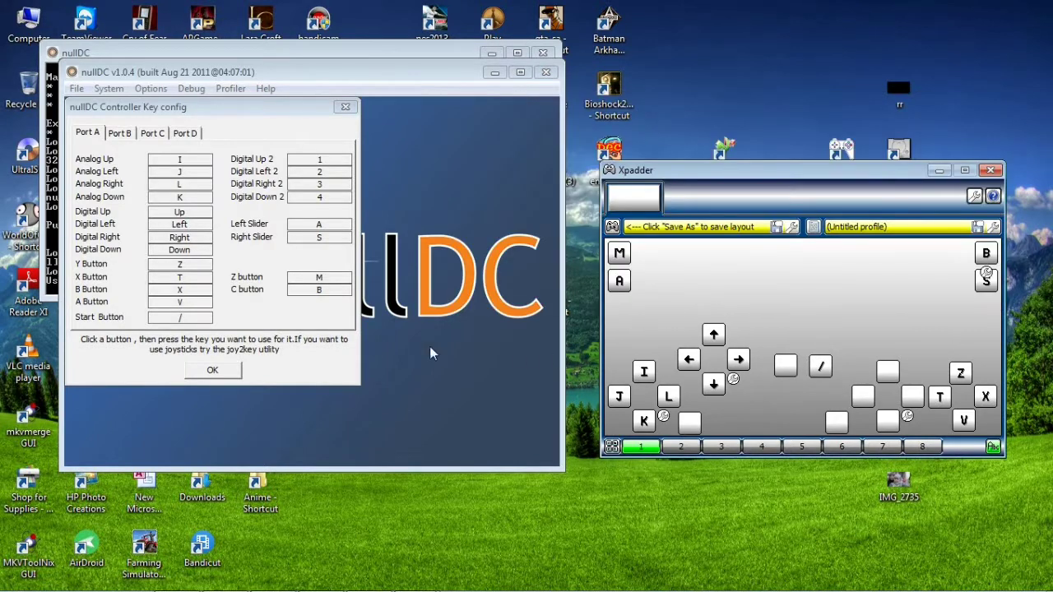
Accept nullDC's controller key configuration and start the emulation with the Dead or Alive 2 disc image
click(210, 370)
click(103, 90)
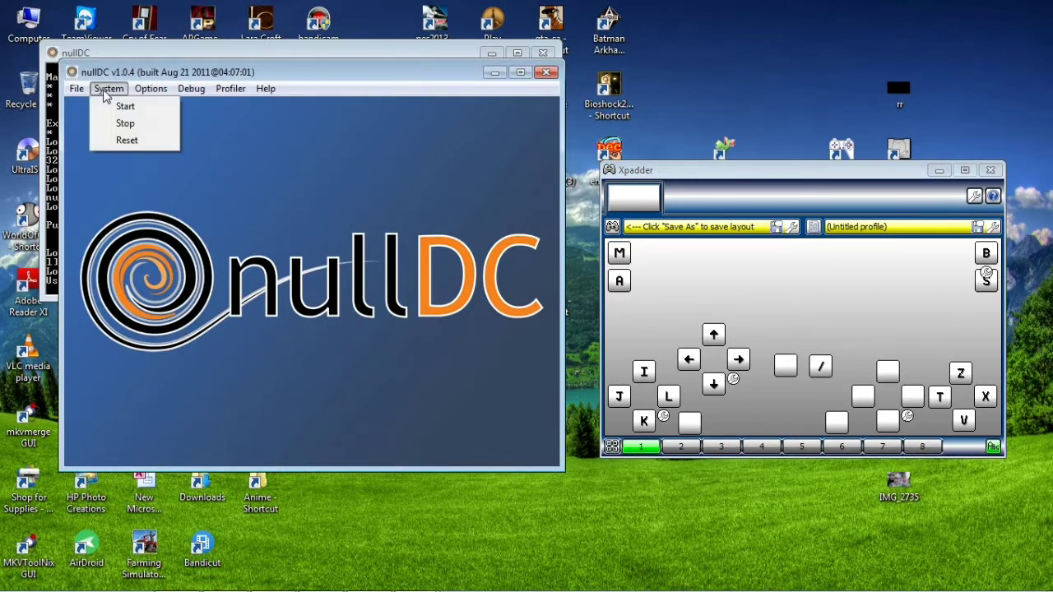
click(107, 104)
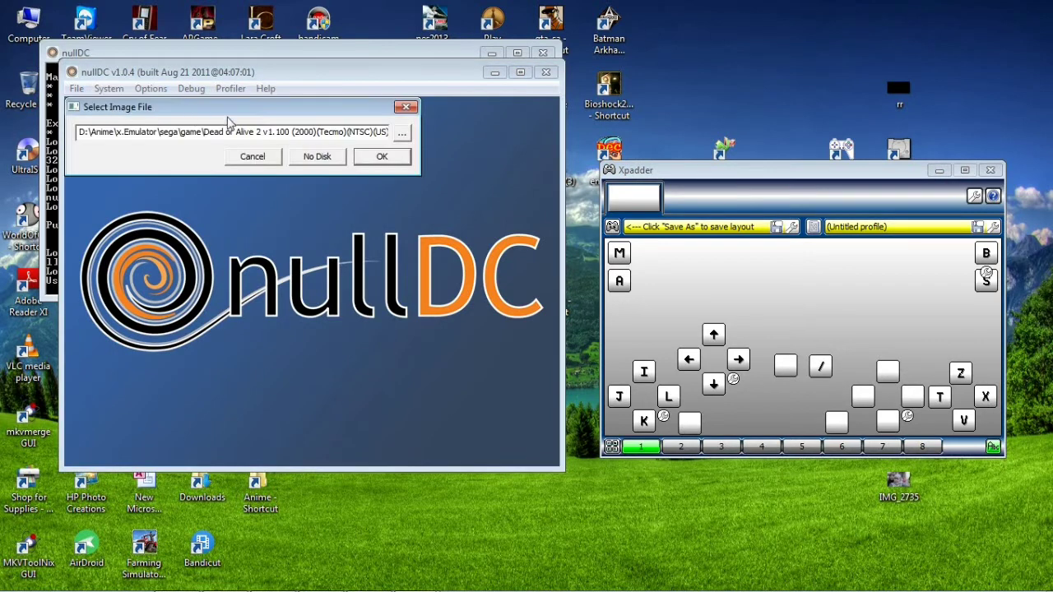
click(379, 157)
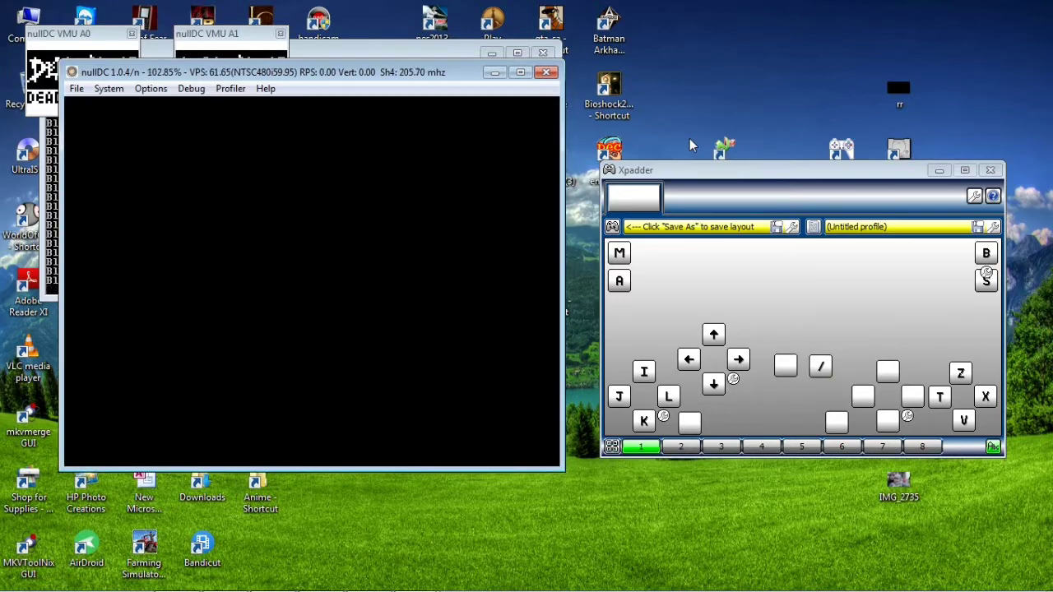
Go through the game's menus with the mapped controls and confirm Kasumi on the character selection screen
key(slash)
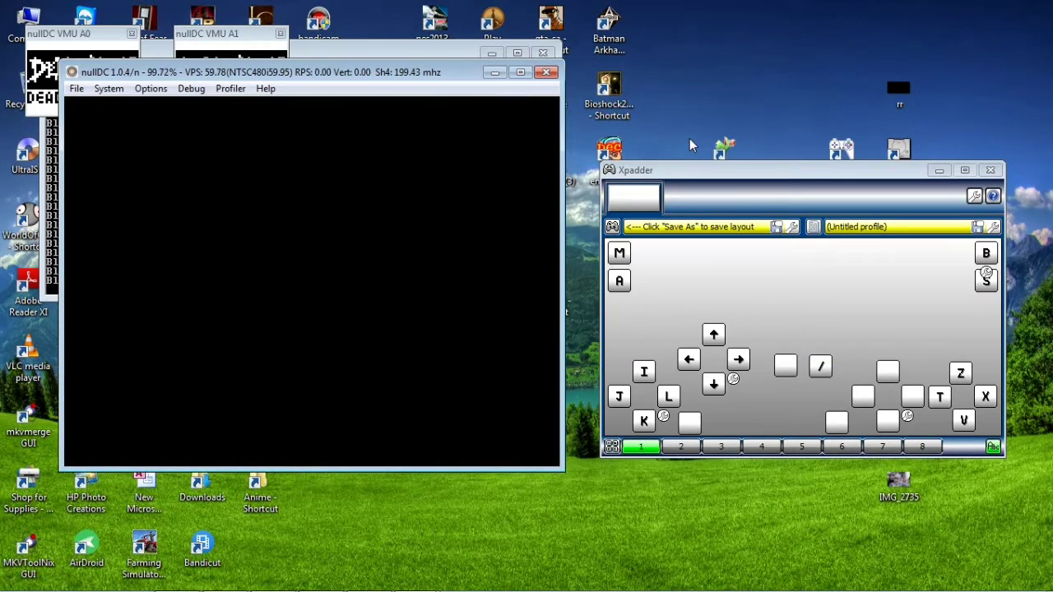
key(l)
key(k)
key(v)
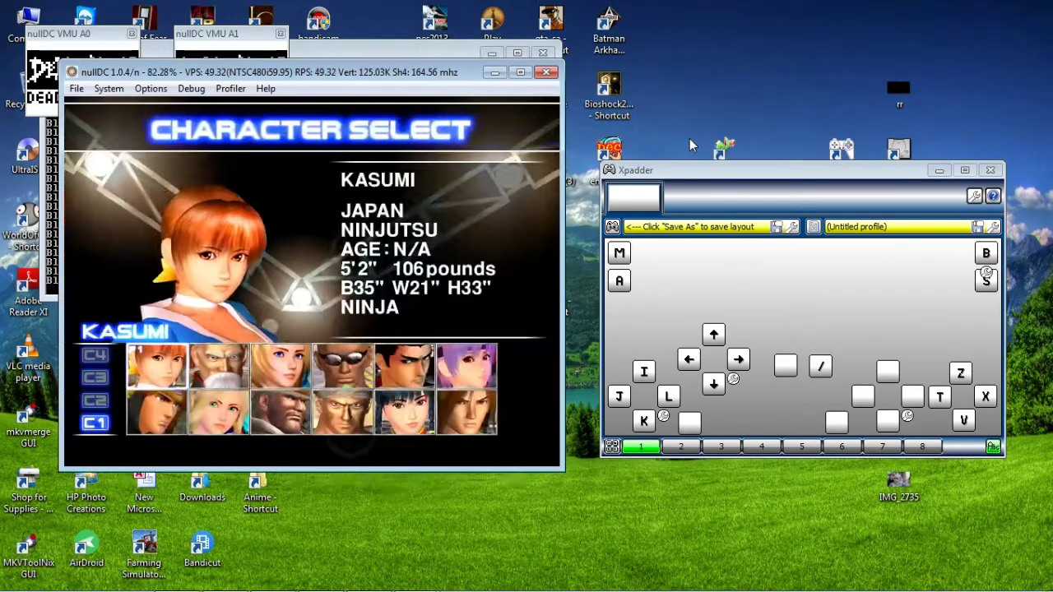
key(v)
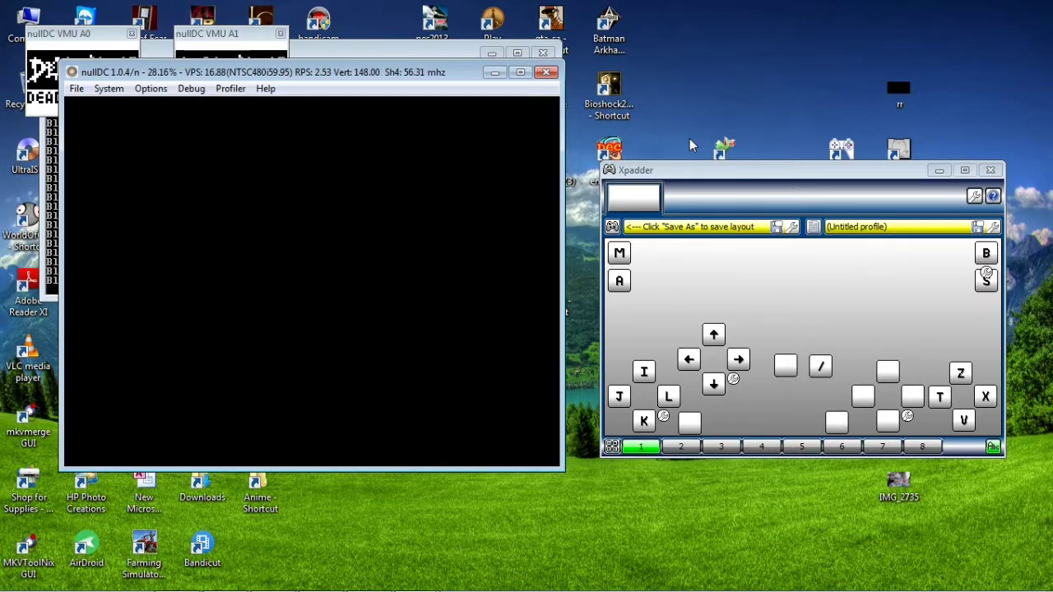
Test Stick 1 in the fight by moving the character left, right, up and down, finishing with a punch
key(j)
key(l)
key(j)
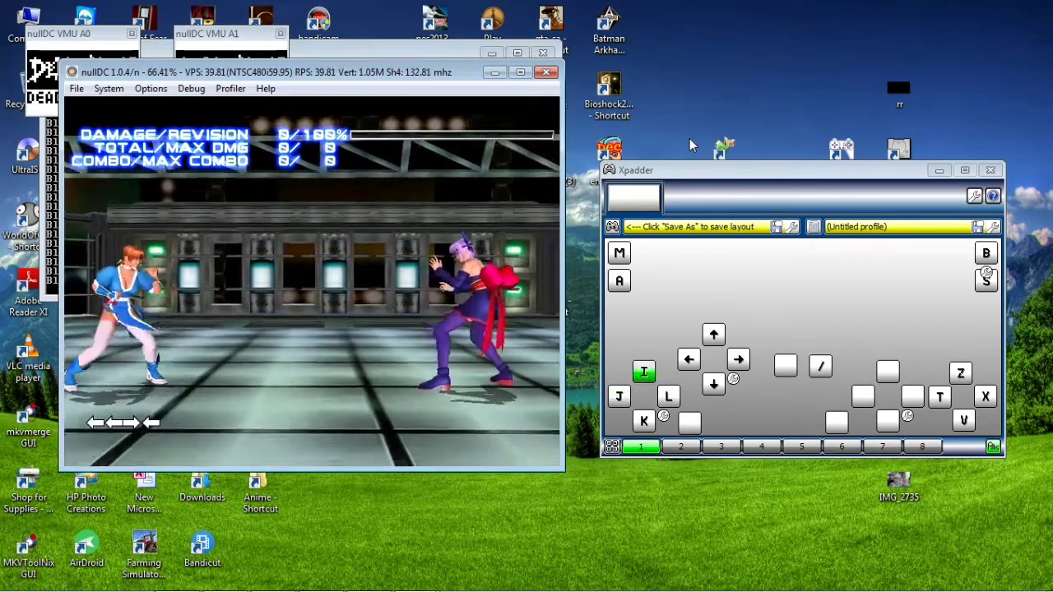
key(i)
key(k)
key(i)
key(t)
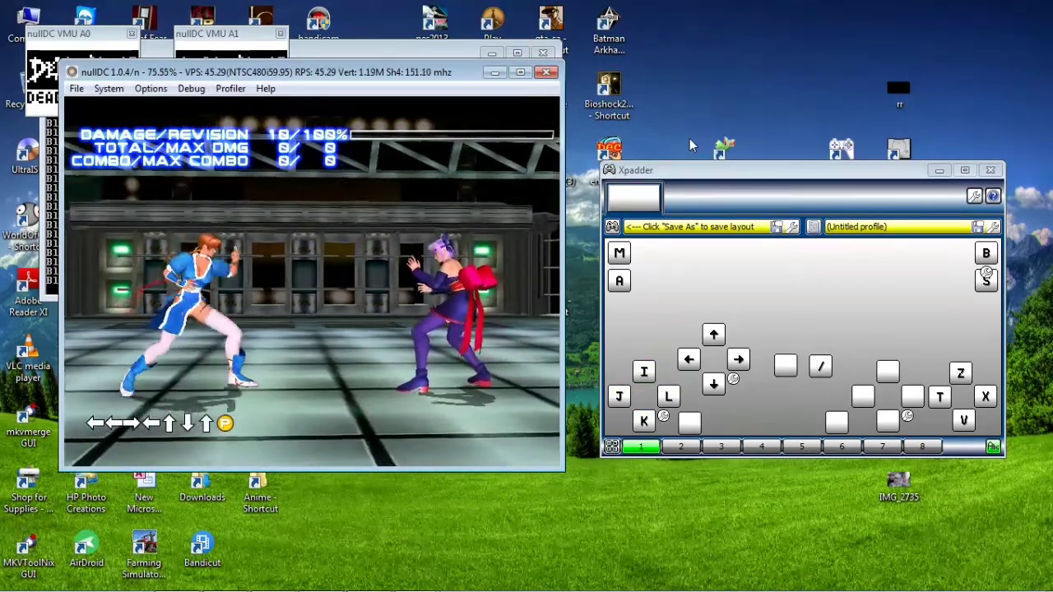
Test the mapped attack buttons in the fight, combining kick and punch moves with left and right stick movements
key(j)
key(x)
key(v)
key(l)
key(s)
key(j)
key(l)
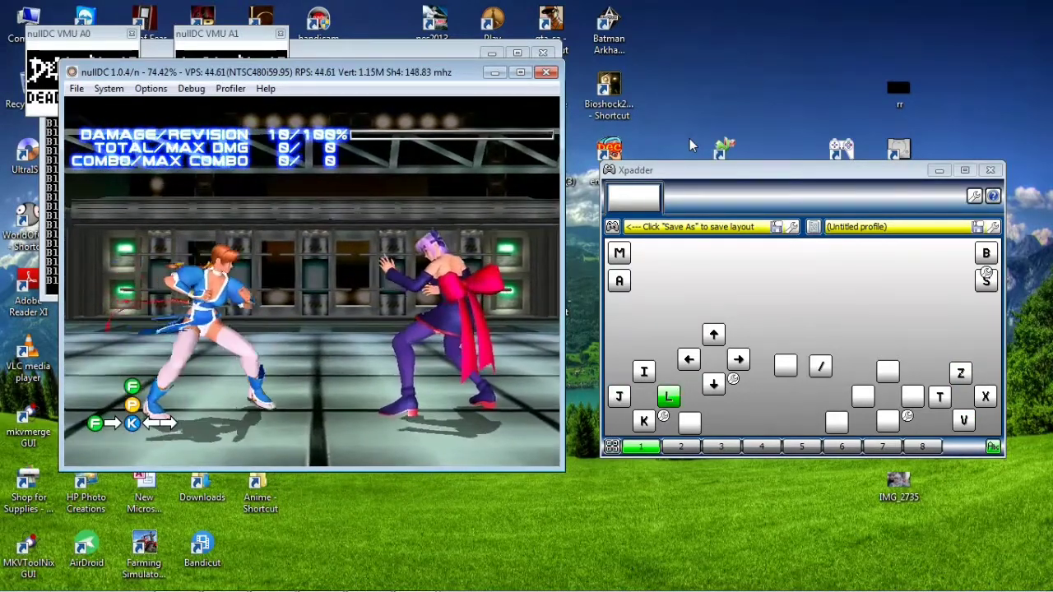
key(x)
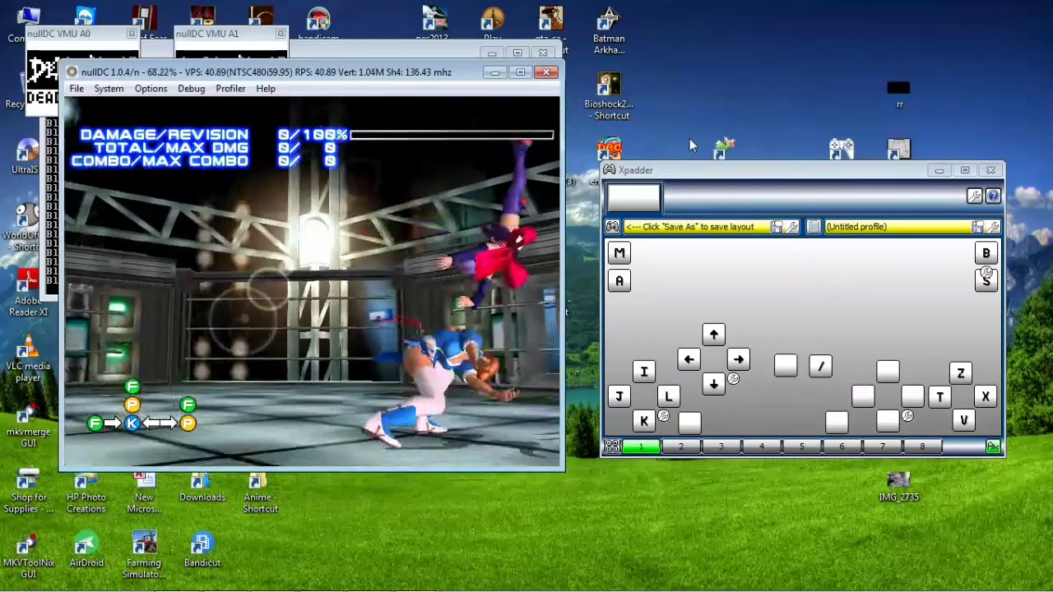
Test attacks against the opponent with F, F+P and a kick, combined with left and right stick movements
key(j)
key(l)
key(l)
key(v)
key(x)
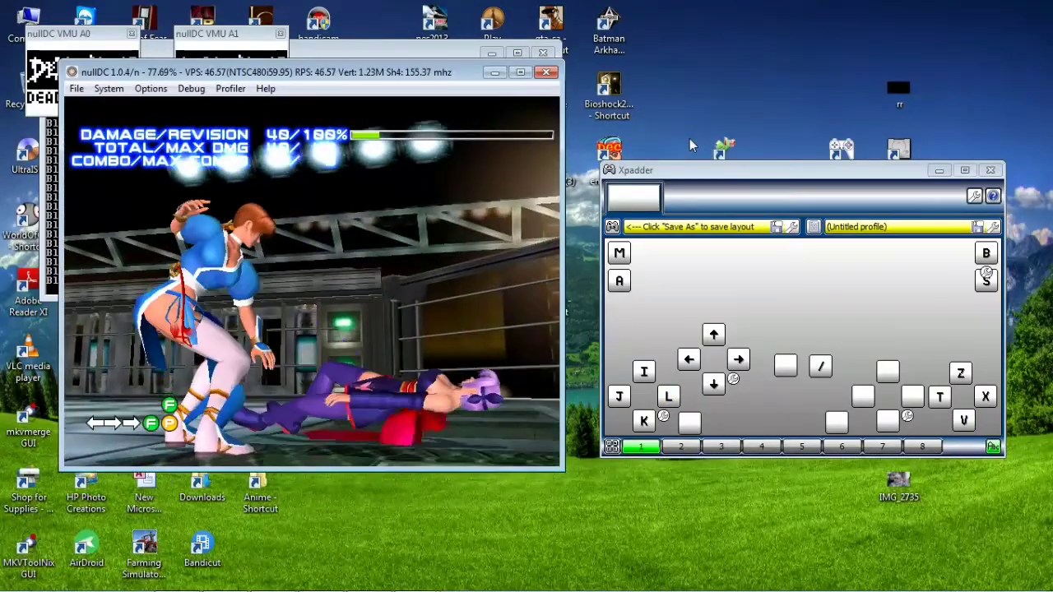
key(j)
key(l)
key(z)
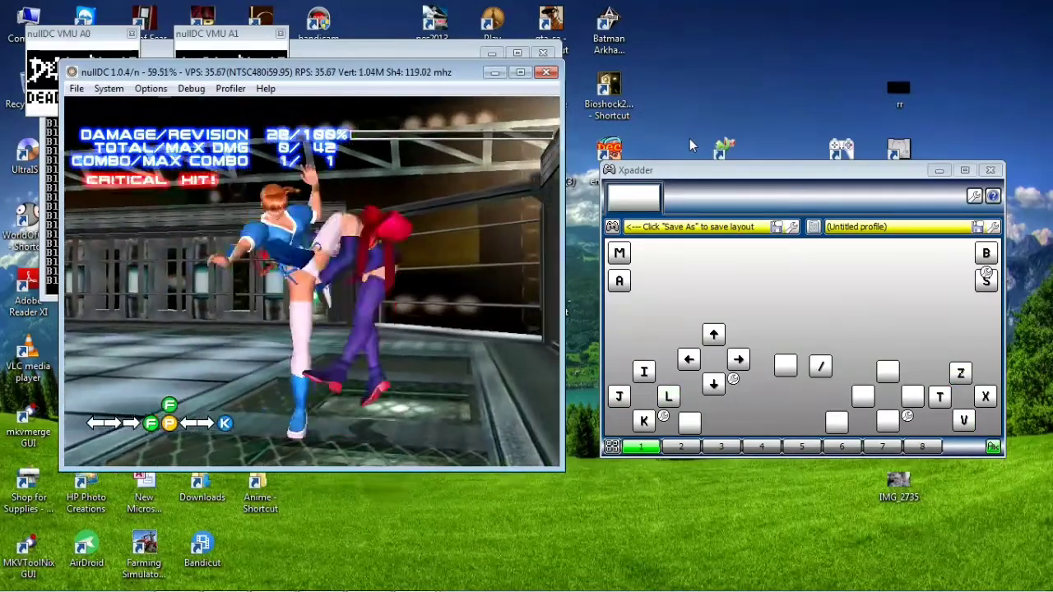
Move Kasumi repeatedly back and forth with Stick 1, finishing with an upward movement
key(j)
key(l)
key(j)
key(l)
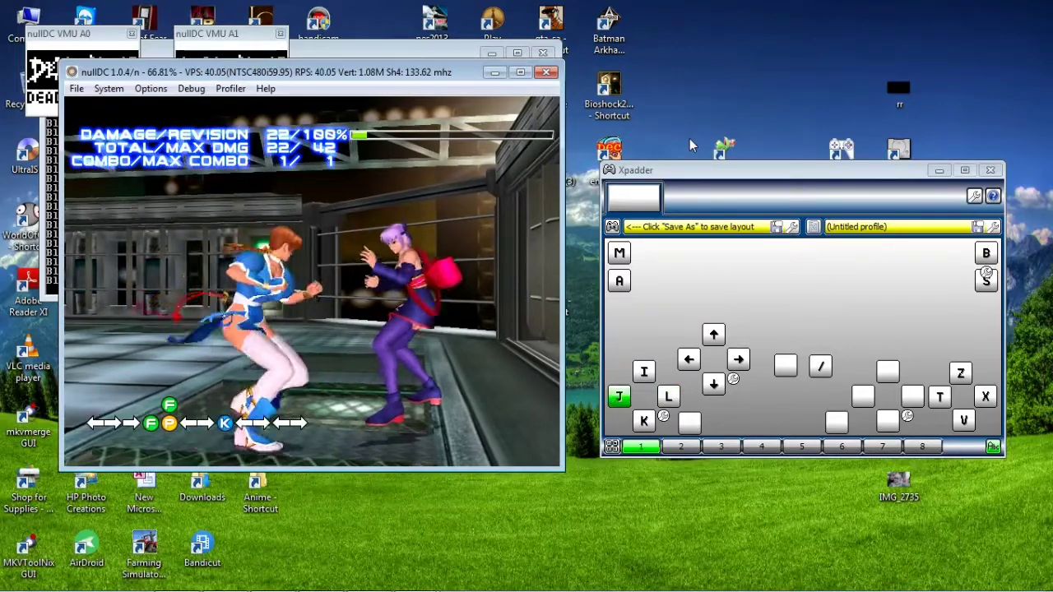
key(j)
key(l)
key(j)
key(i)
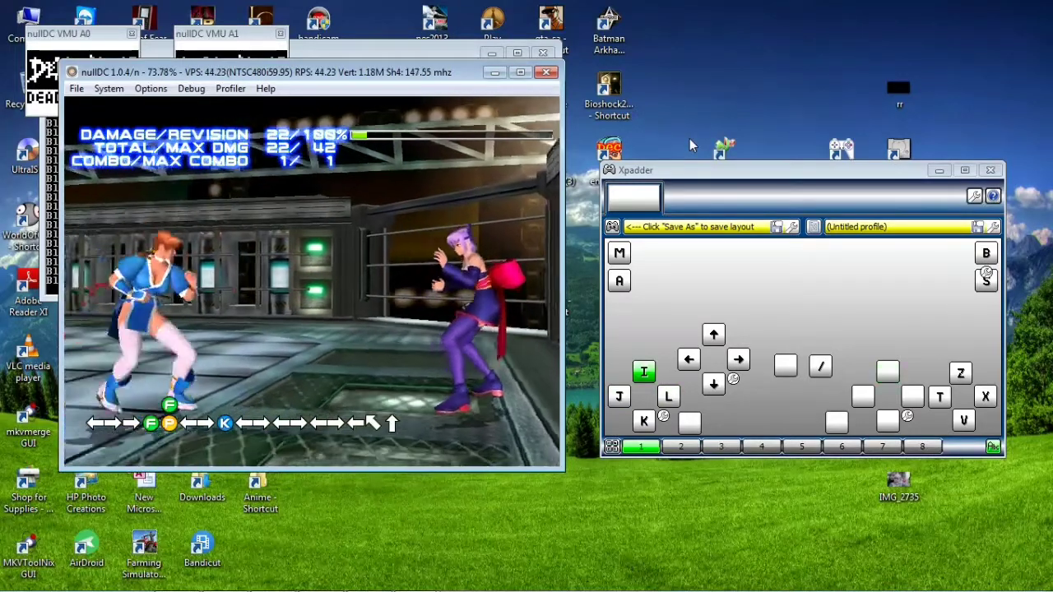
Test the shoulder button mapped to S with the F+P+K move, and try F+P between left, right and upward movements
key(j)
key(j)
key(l)
key(s)
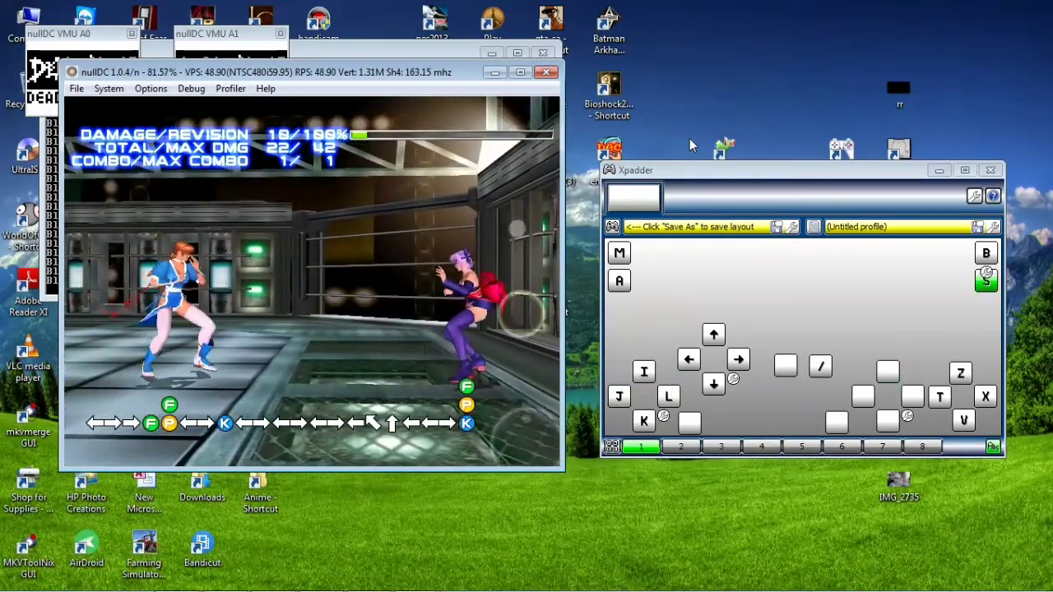
key(j)
key(x)
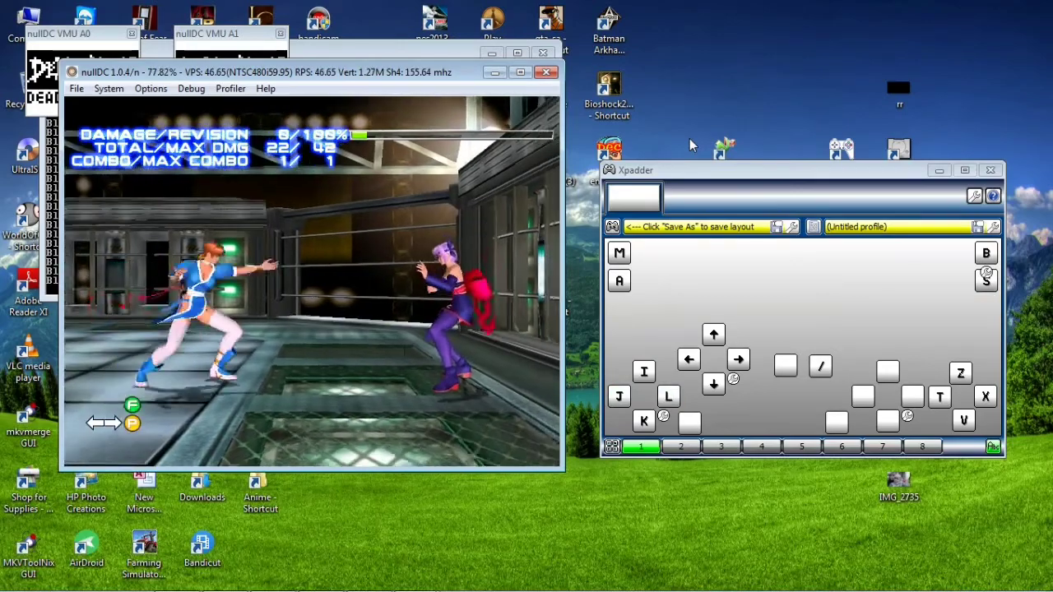
key(j)
key(b)
key(i)
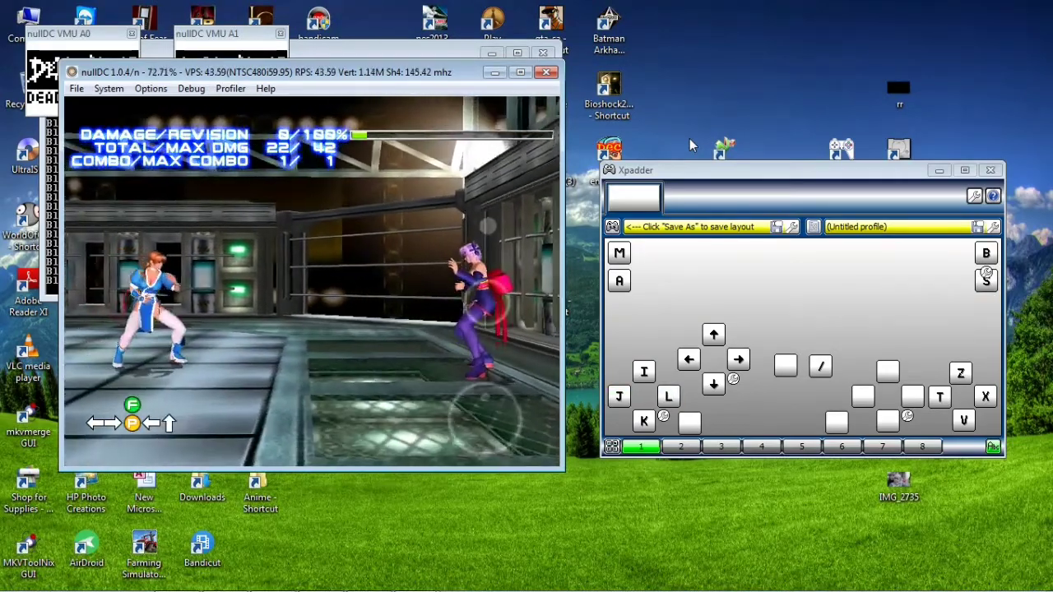
Test the directional pad in the fight by moving Kasumi up, left, right and down
key(Up)
key(Left)
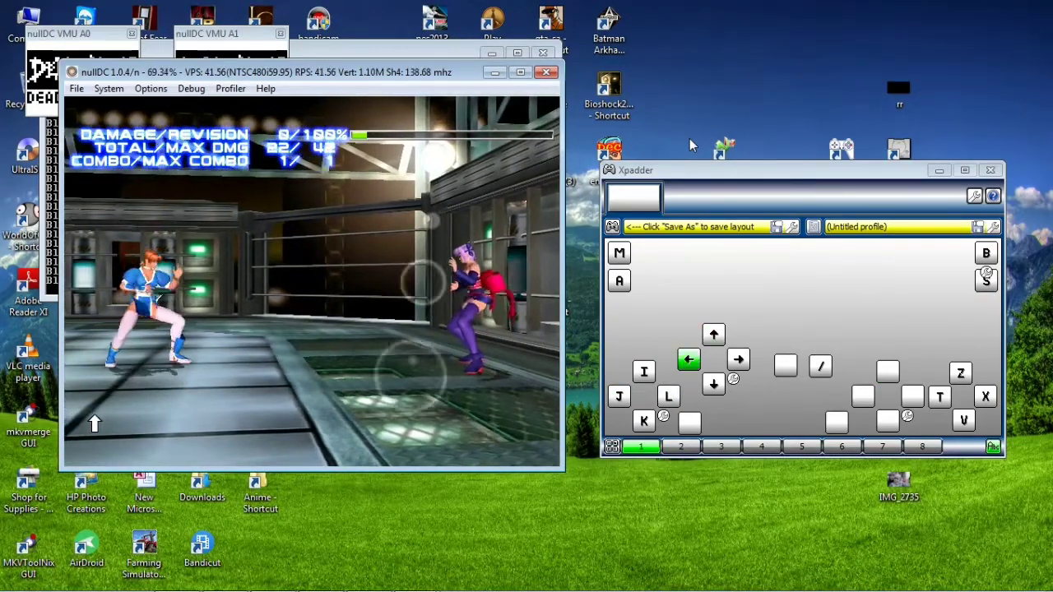
key(Right)
key(Down)
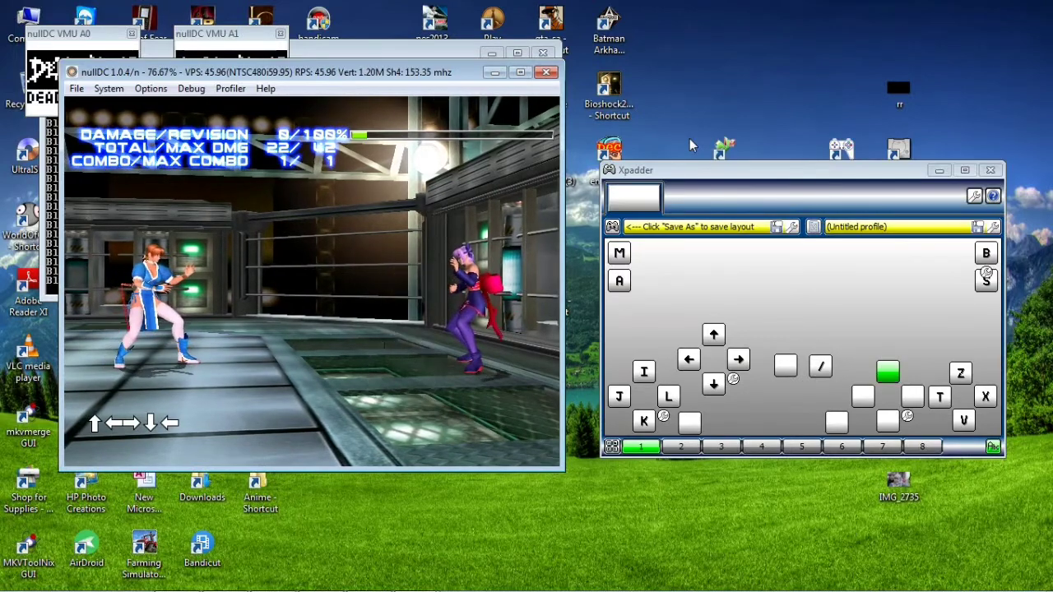
key(Up)
Sidestep with Stick 1, approach the opponent and kick, combining up, right and left movements
key(i)
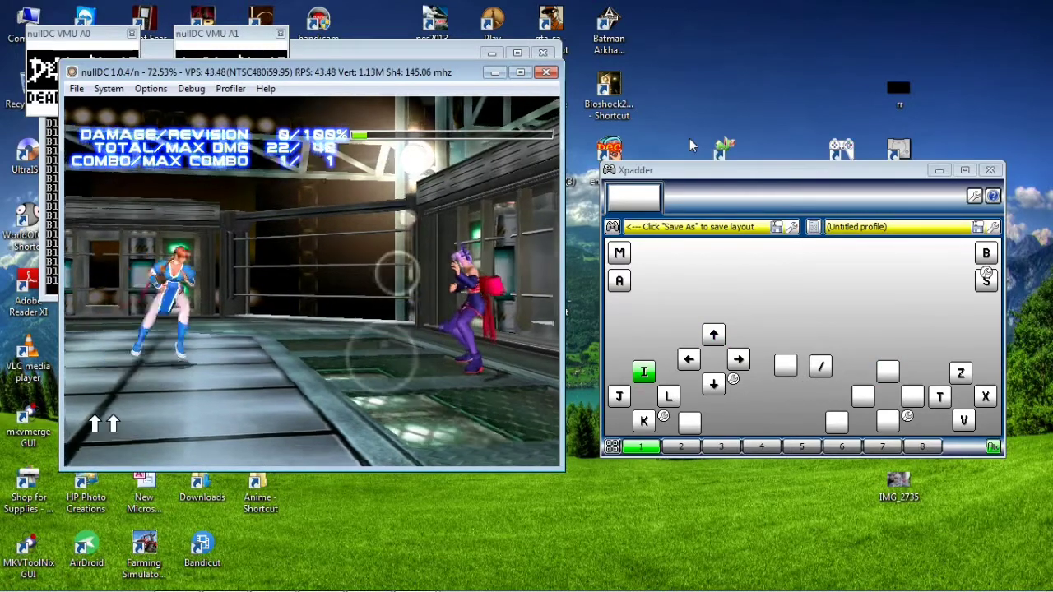
key(l)
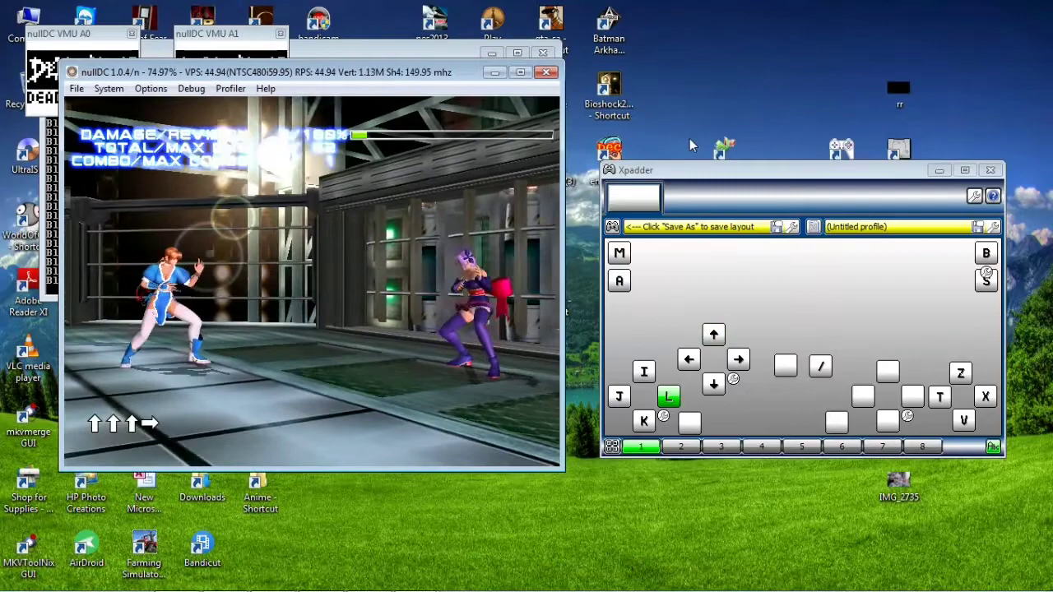
key(i)
key(z)
key(l)
key(j)
key(i)
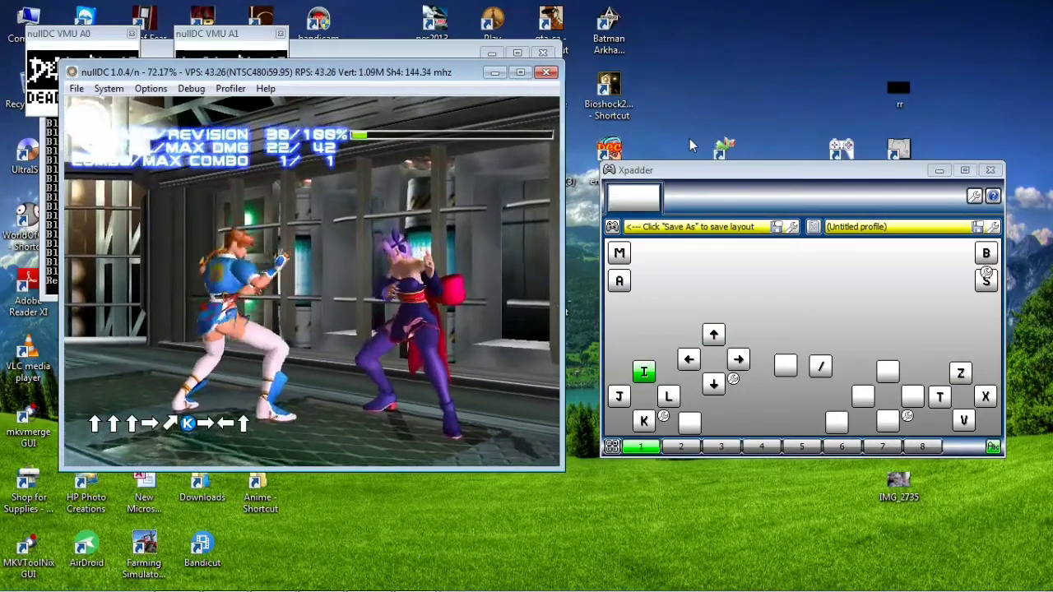
Throw the opponent with F+P, and move Kasumi left, down and up with Stick 1
key(x)
key(l)
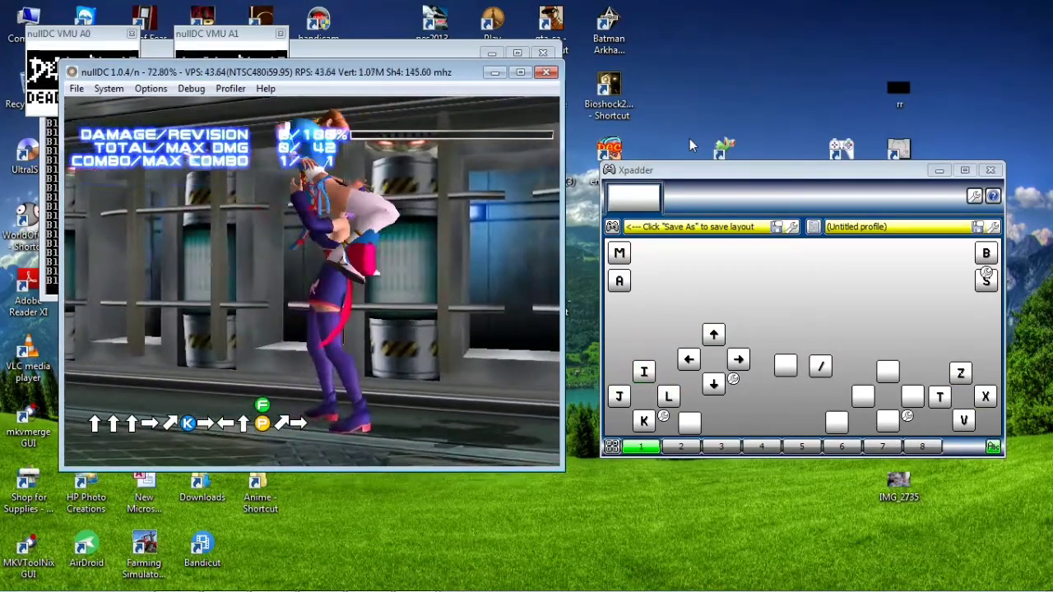
key(j)
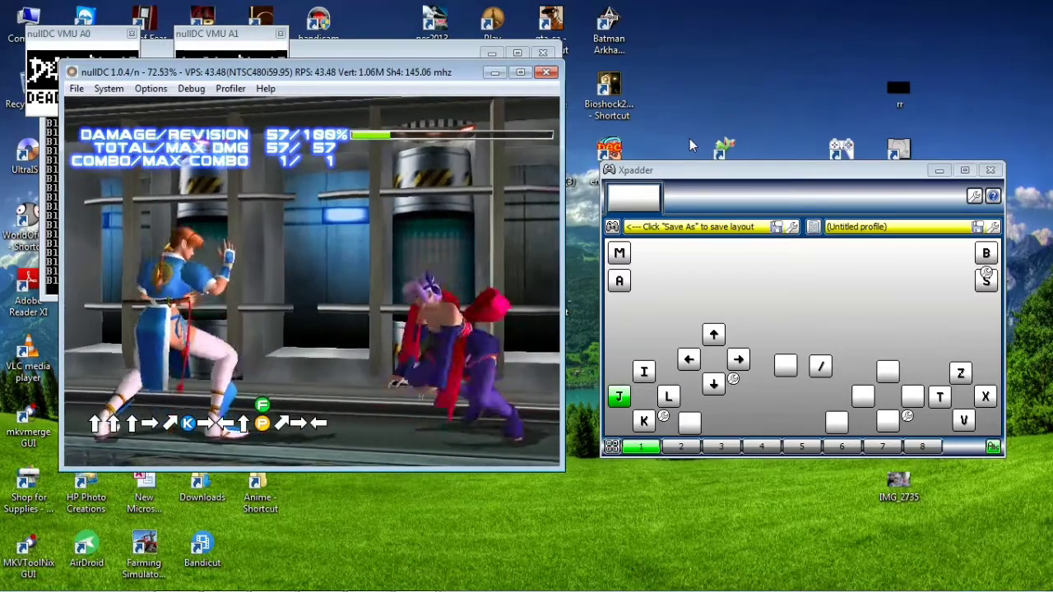
key(k)
key(i)
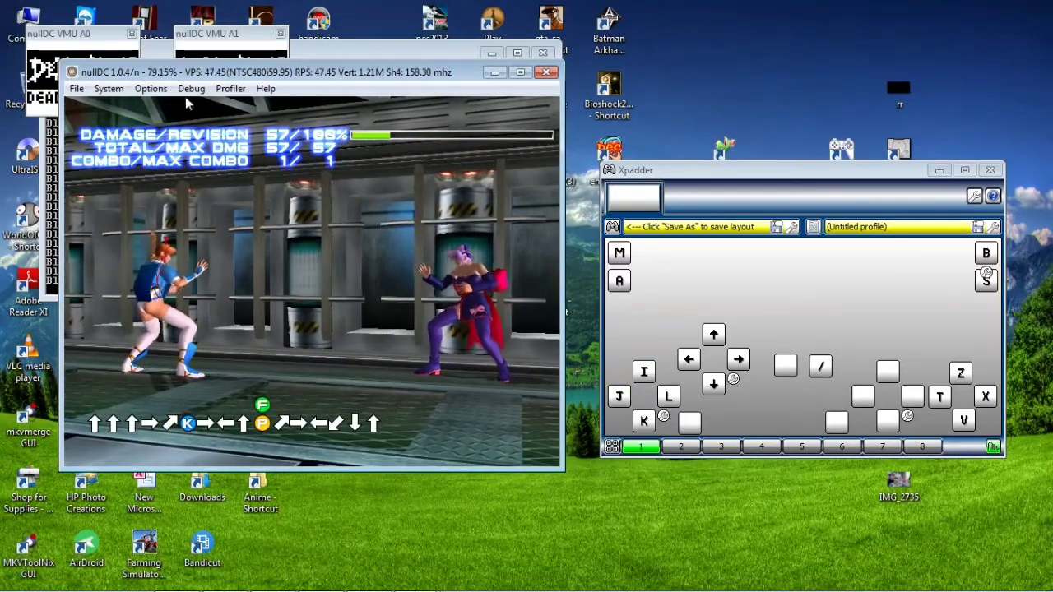
Switch nullDC to fullscreen display through its nullDC Settings
click(157, 90)
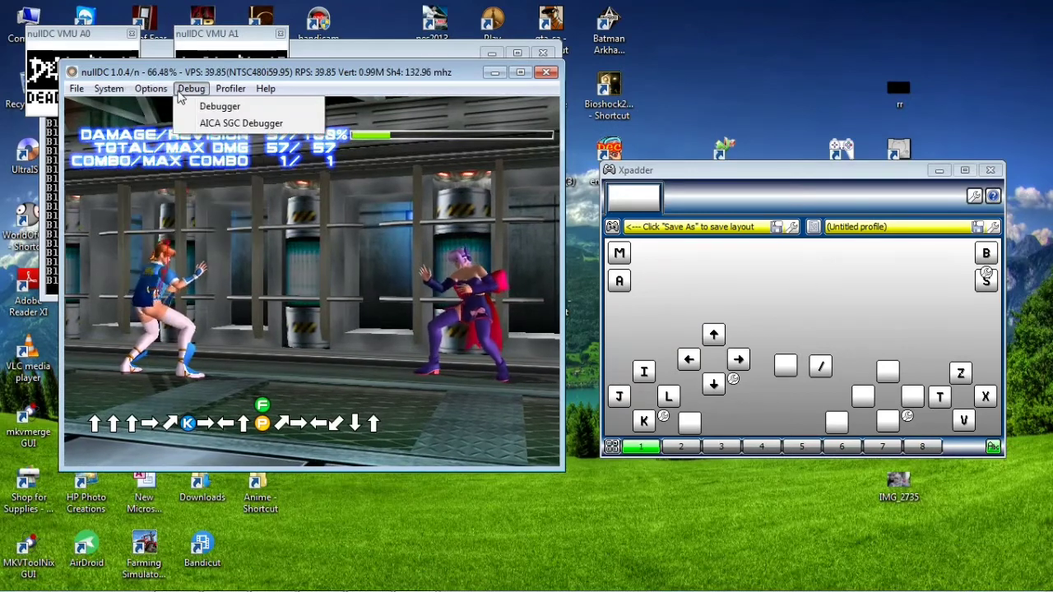
mouse_move(105, 92)
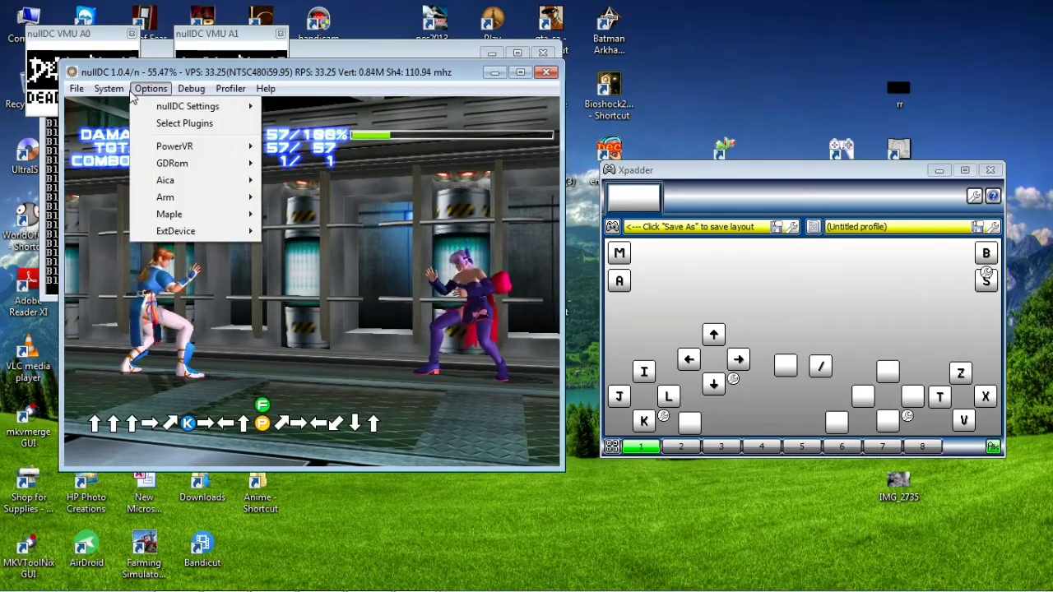
click(98, 199)
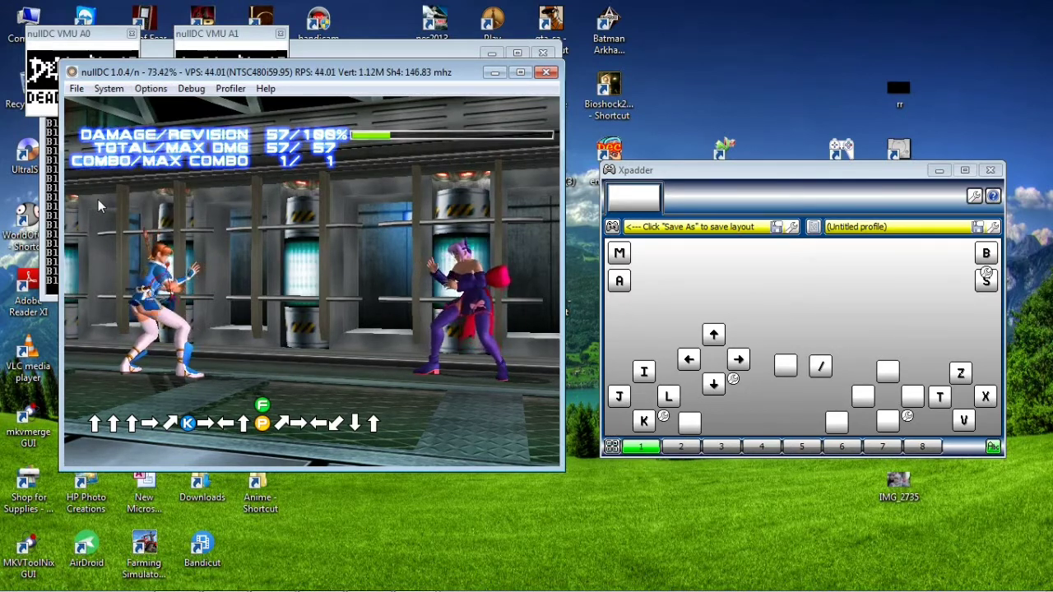
click(152, 89)
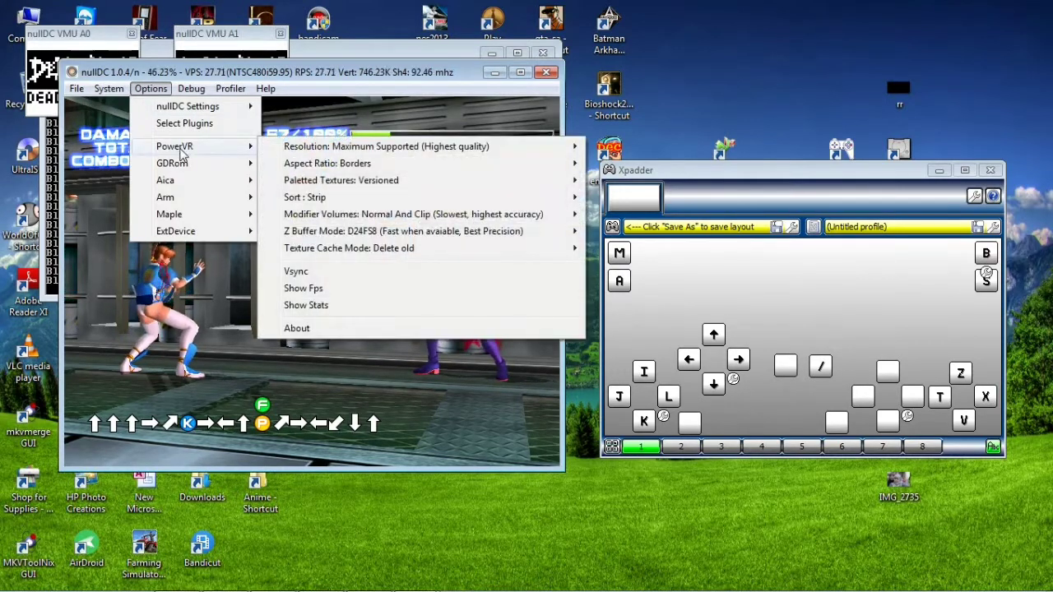
mouse_move(228, 112)
click(272, 107)
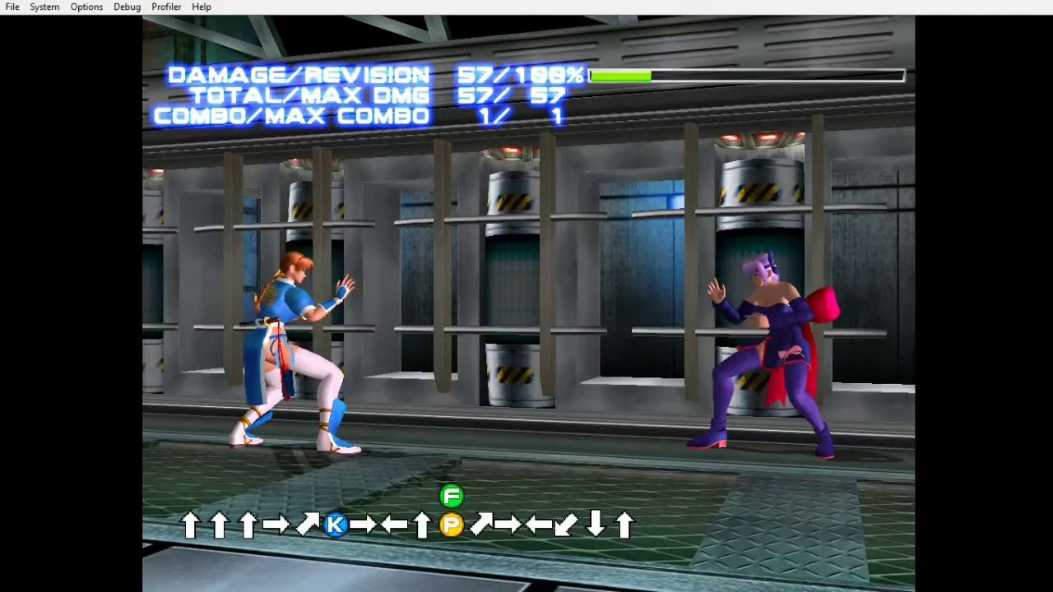
Test the controls in fullscreen by moving left and right, kicking the opponent, and backing away with an upward move
key(Left)
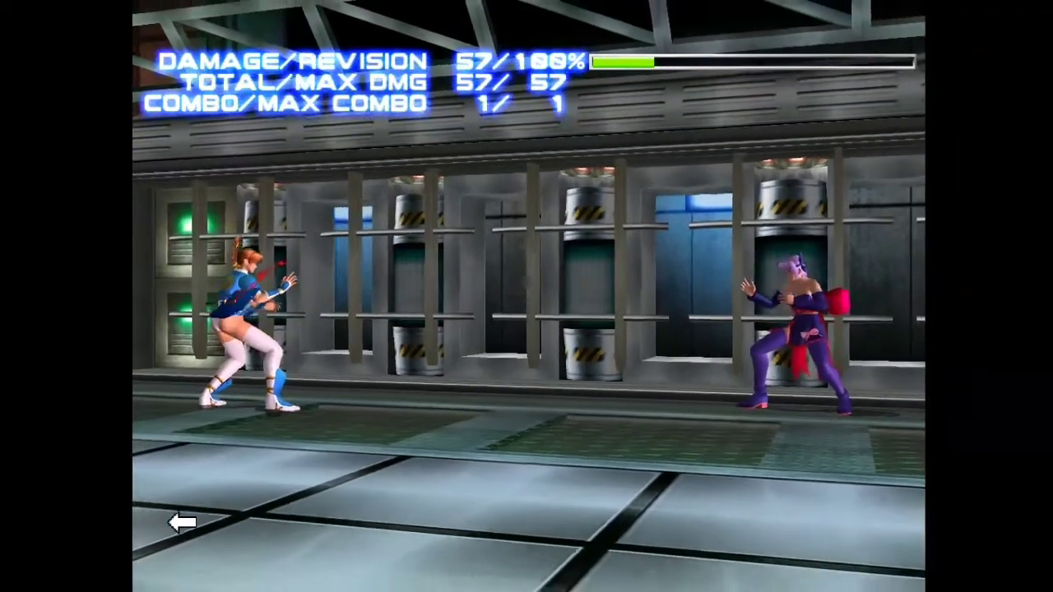
key(Right)
key(Right)
key(x)
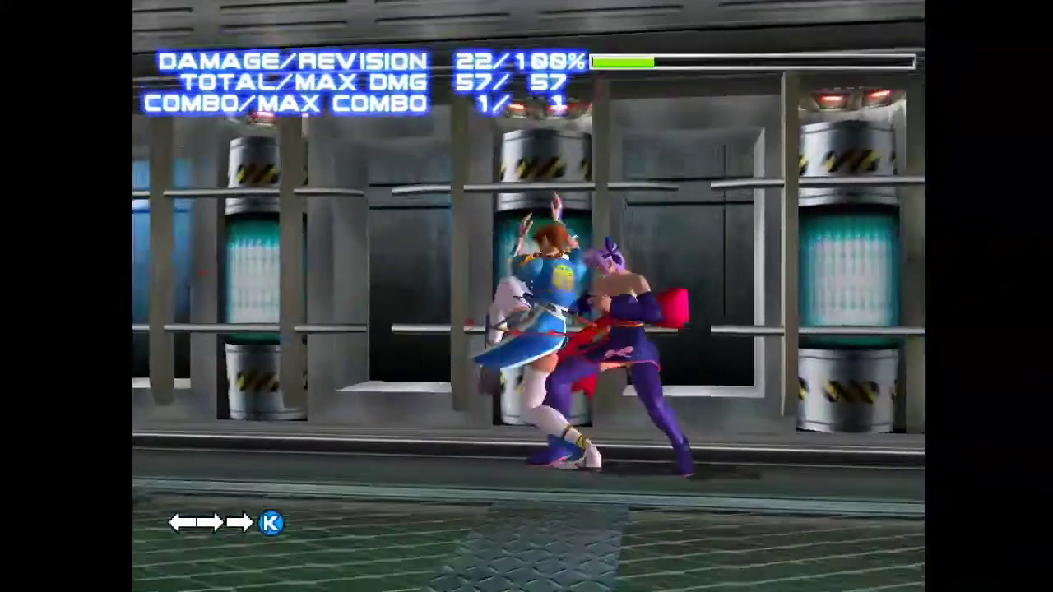
key(Left)
key(Left)
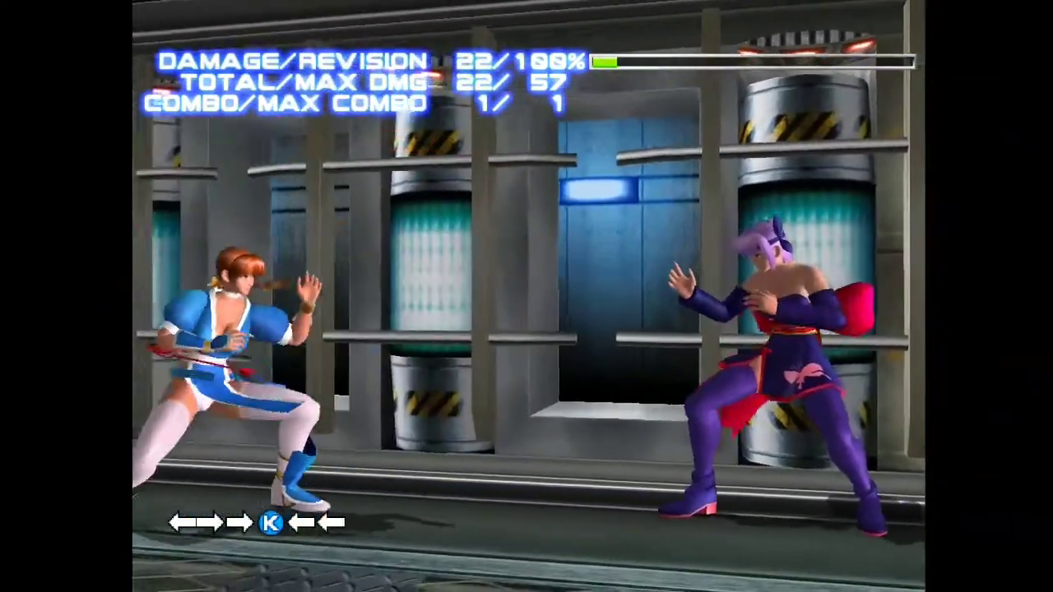
key(Up)
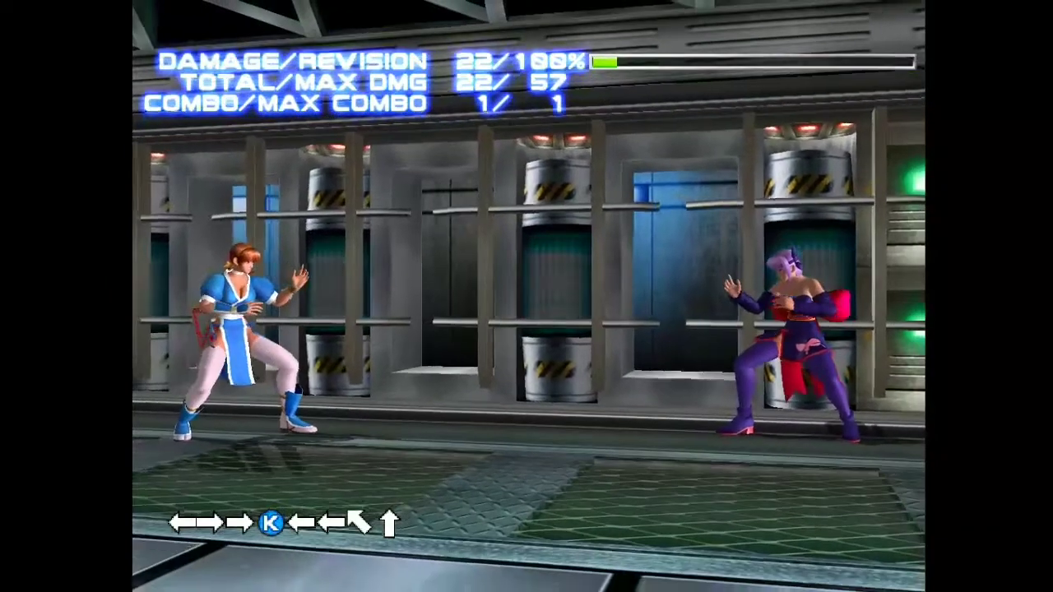
Move toward the opponent in fullscreen and try the F+P throw repeatedly
key(Left)
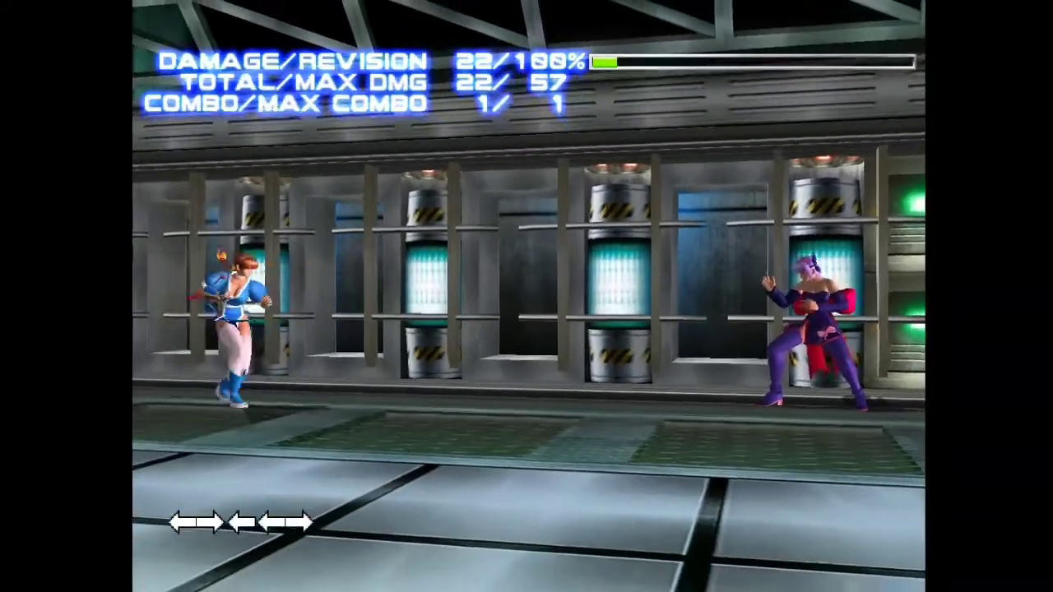
key(f+p)
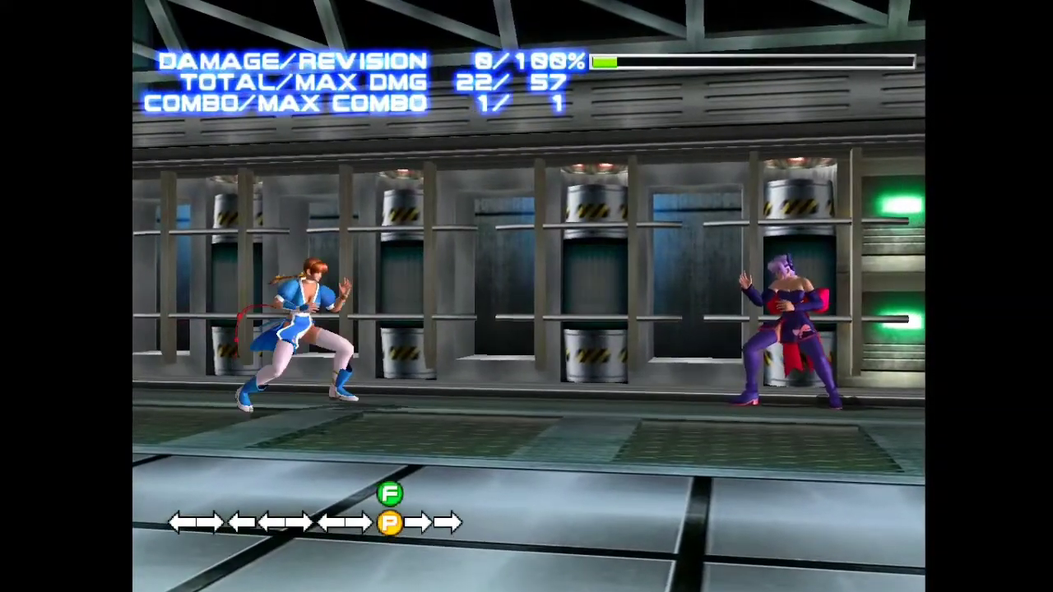
key(f+p)
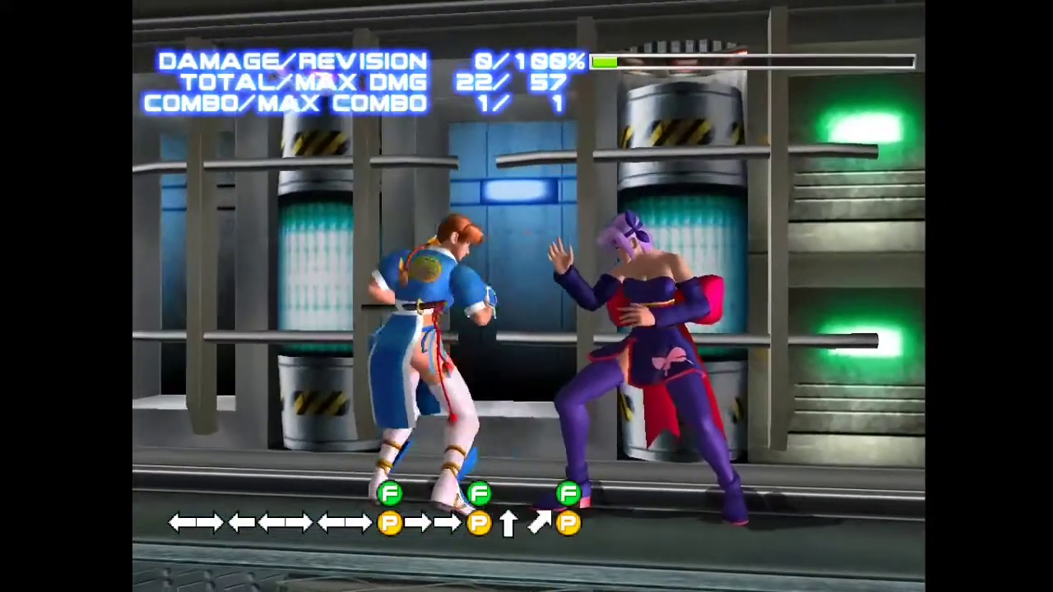